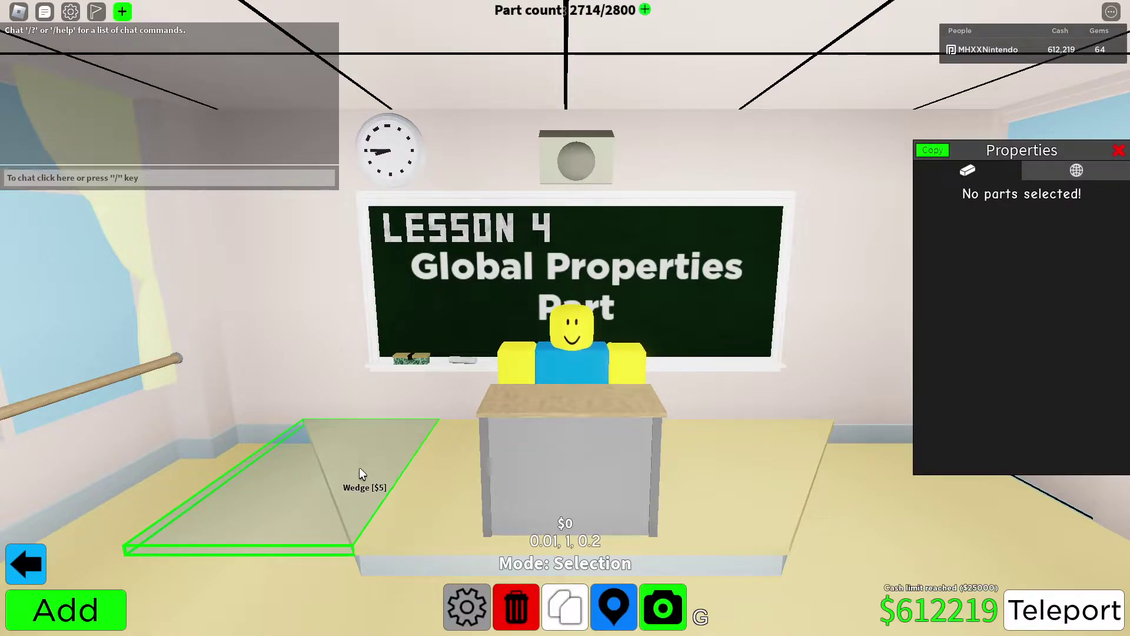
Step: Add a Global Properties Part from the advanced parts and place it on the classroom floor beside the teacher's platform
{"action": "left_click", "coordinate": [50, 615]}
{"action": "left_click", "coordinate": [329, 182]}
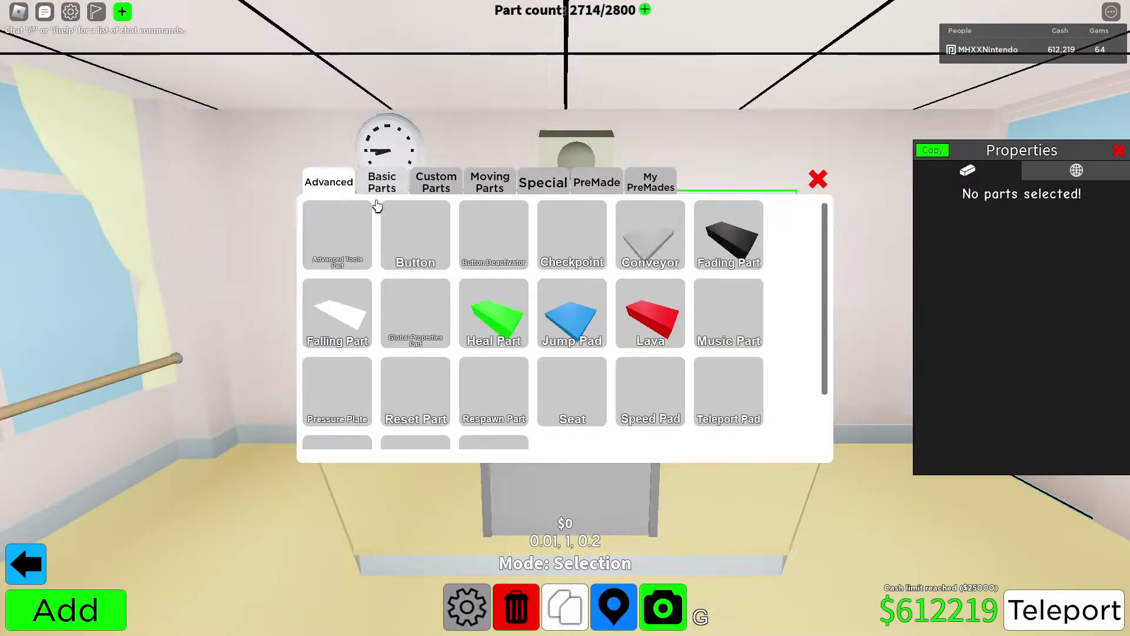
{"action": "left_click", "coordinate": [418, 314]}
{"action": "key", "text": "w"}
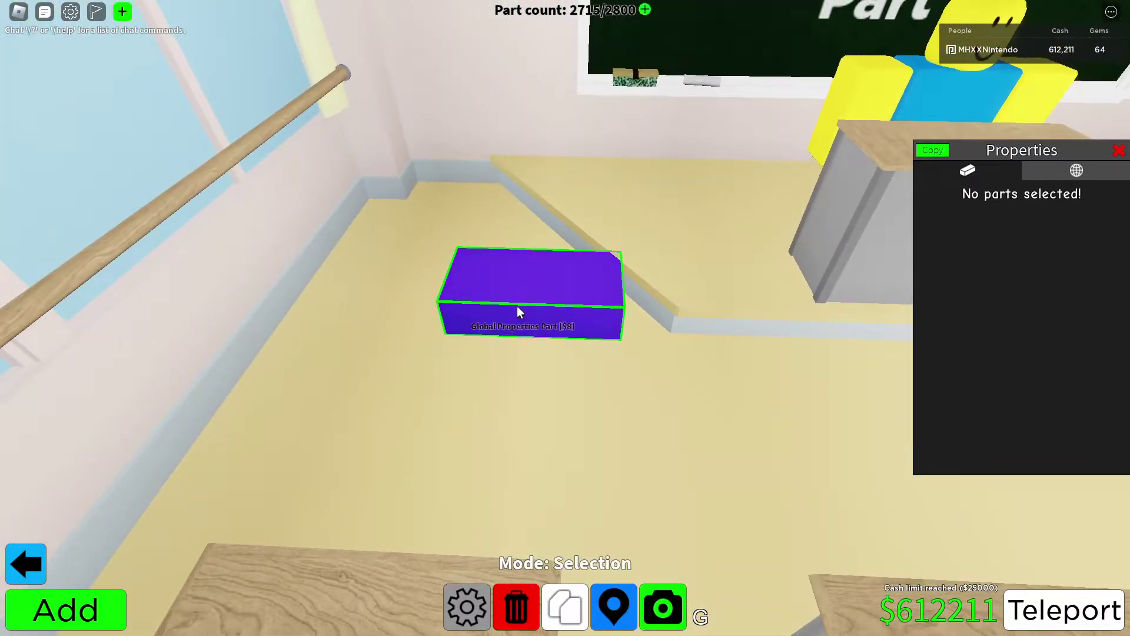
Step: Resize the purple Global Properties Part to a thin slab of about 2 × 0.2 × 2.95
{"action": "left_click", "coordinate": [517, 306]}
{"action": "left_click_drag", "start_coordinate": [691, 309], "coordinate": [647, 328]}
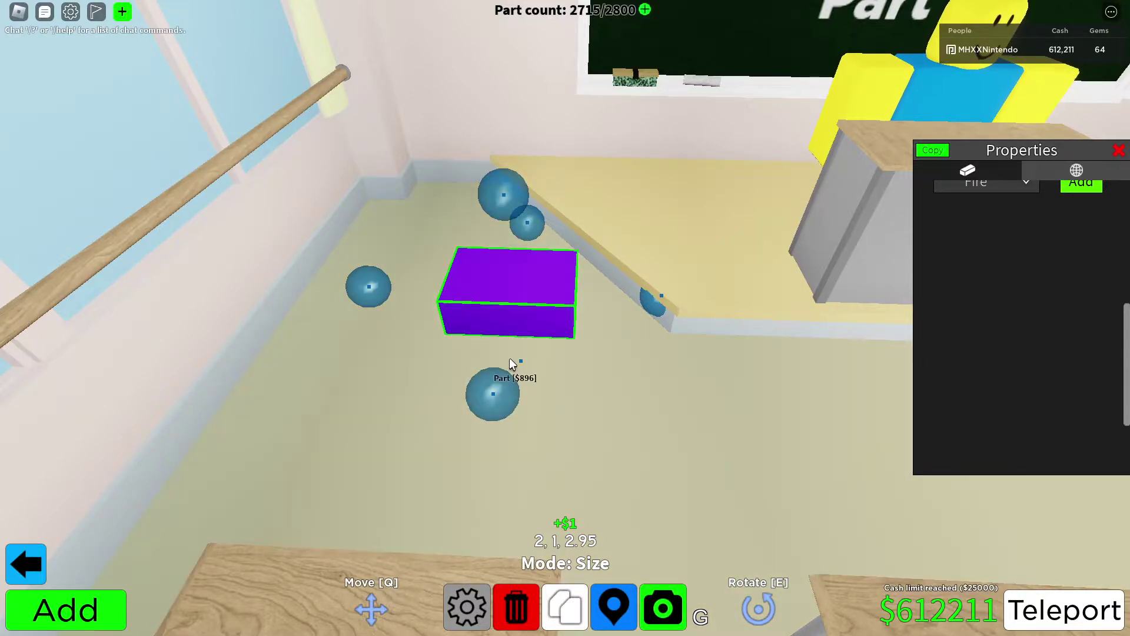
{"action": "left_click_drag", "start_coordinate": [510, 358], "coordinate": [498, 338]}
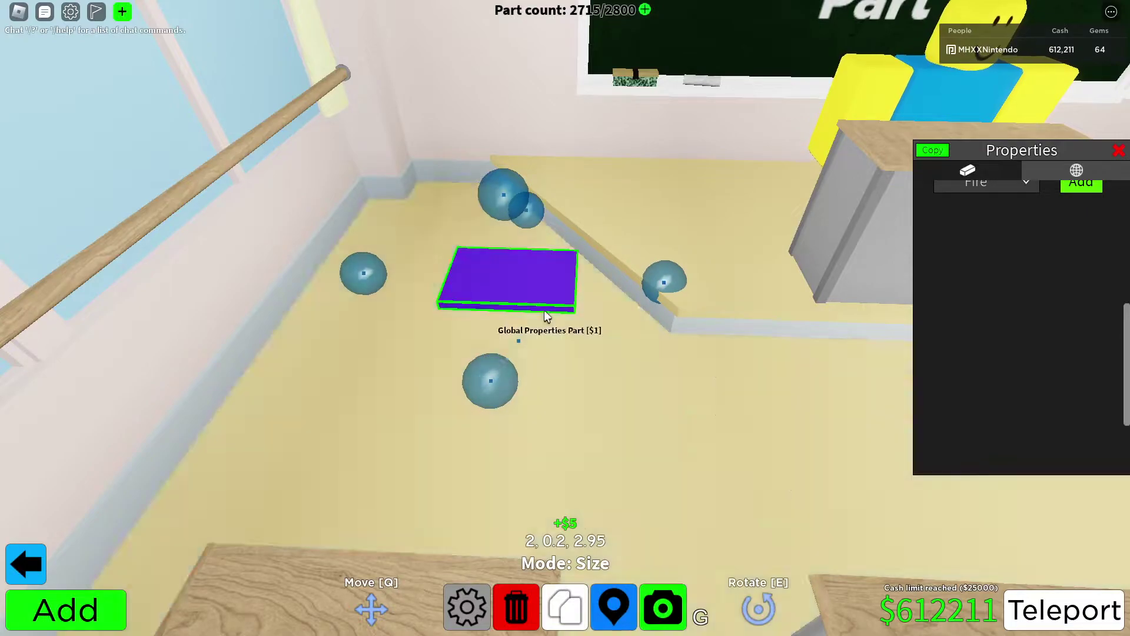
Step: Expand the part's Behaviour settings and set its Advanced Property to Avatar - Heal
{"action": "scroll", "coordinate": [989, 377], "scroll_direction": "up", "scroll_amount": 5}
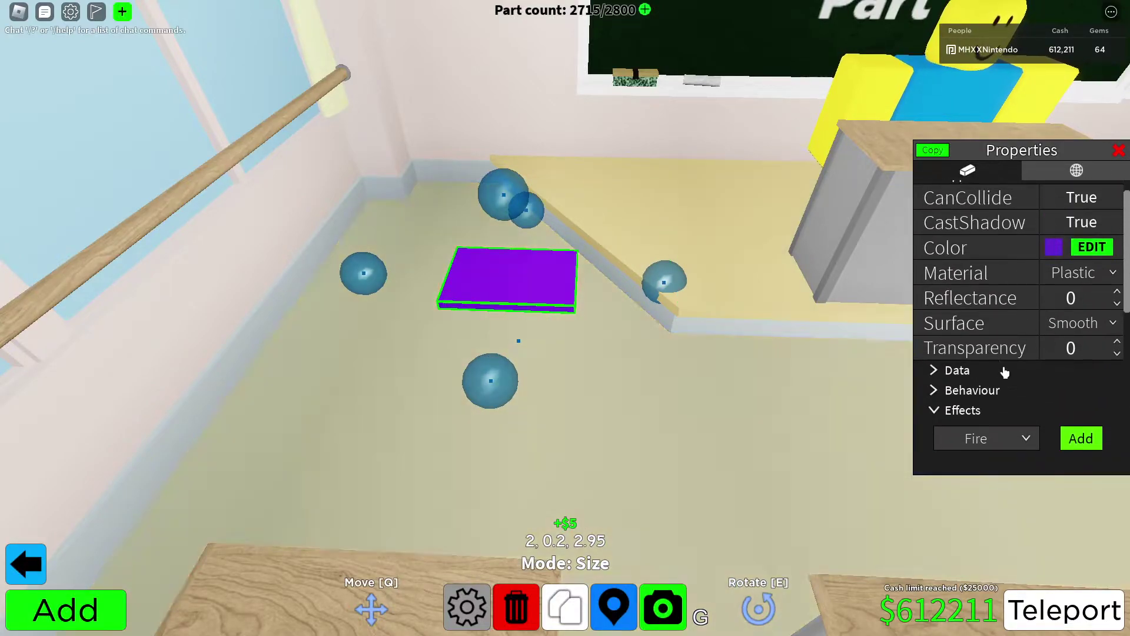
{"action": "left_click", "coordinate": [990, 395]}
{"action": "left_click_drag", "start_coordinate": [1128, 269], "coordinate": [1128, 324]}
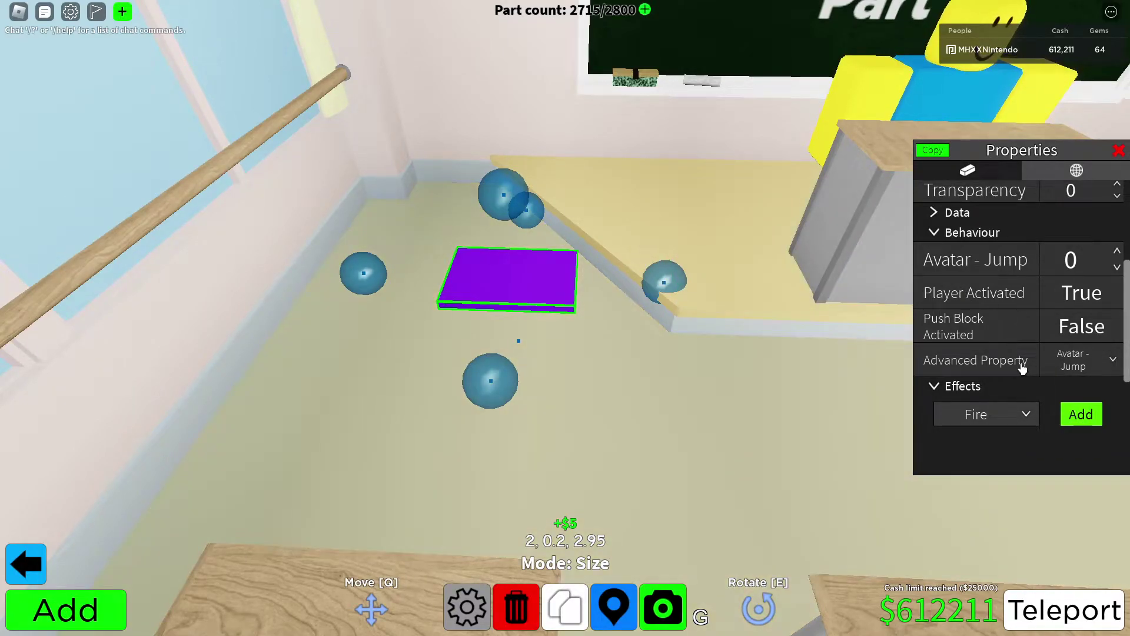
{"action": "left_click", "coordinate": [1063, 360]}
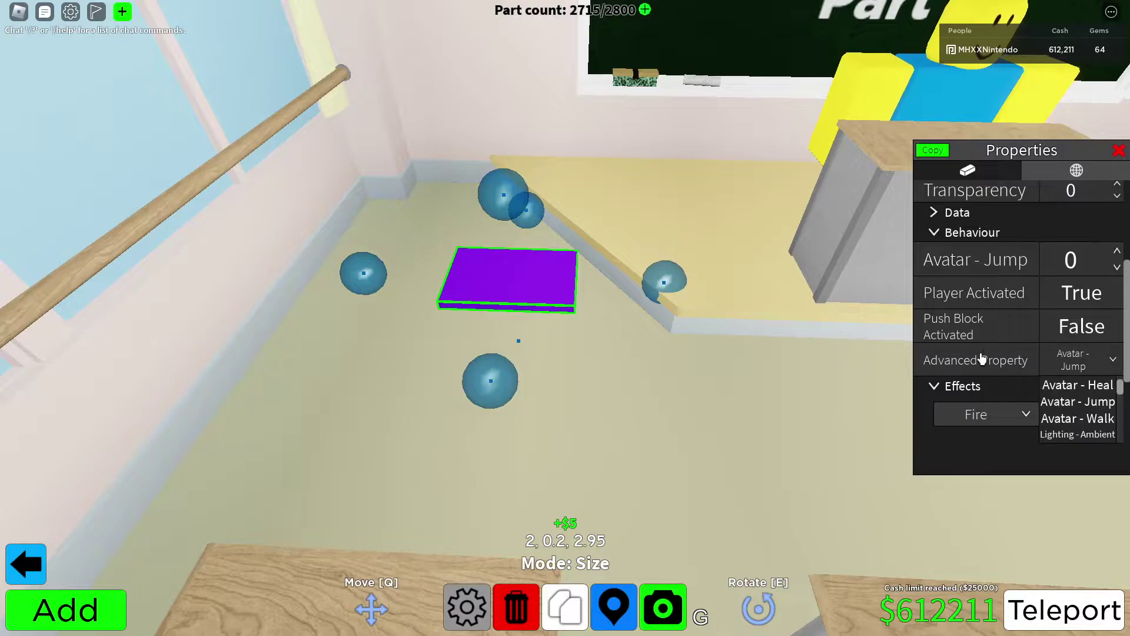
{"action": "scroll", "coordinate": [1114, 351], "scroll_direction": "down", "scroll_amount": 1}
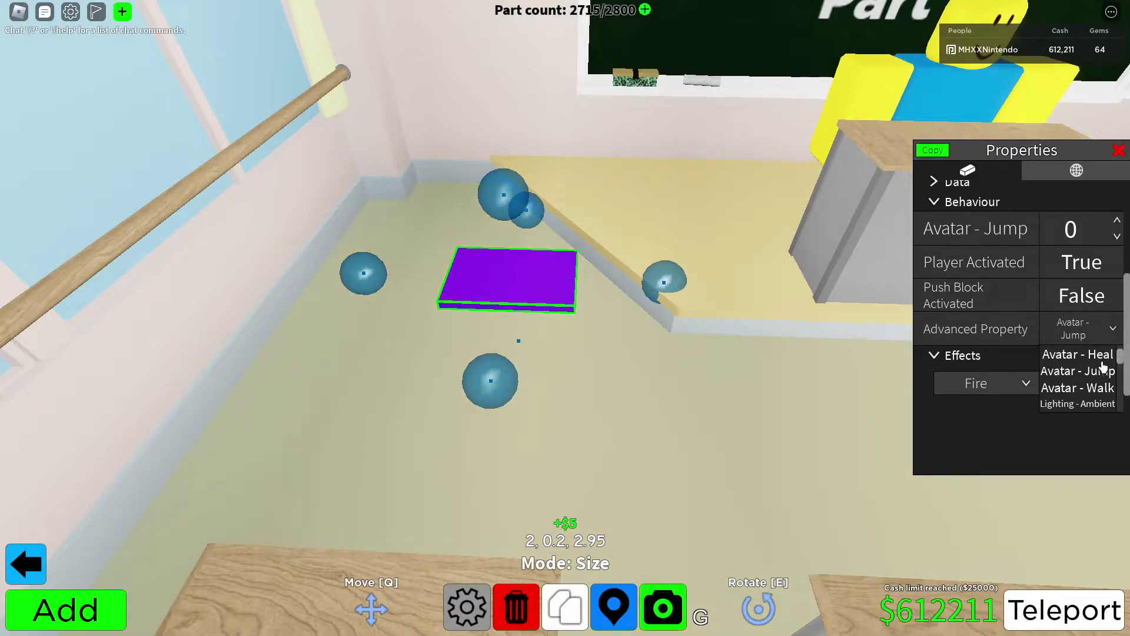
{"action": "left_click", "coordinate": [1101, 358]}
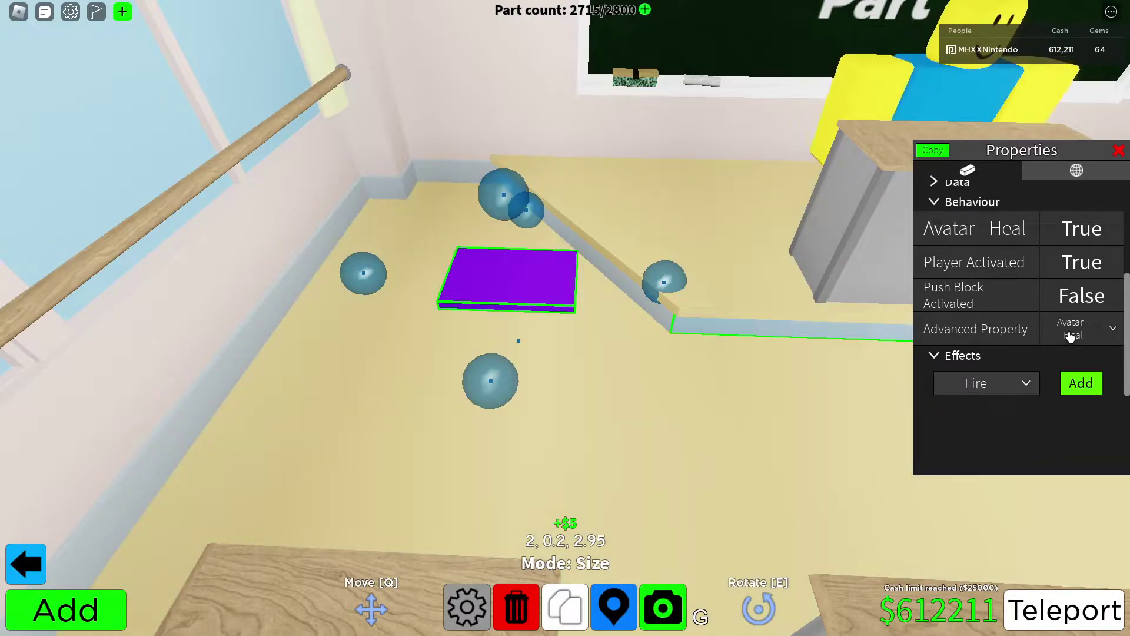
Step: Set the part's Advanced Property to Avatar - Jump
{"action": "left_click", "coordinate": [1070, 336]}
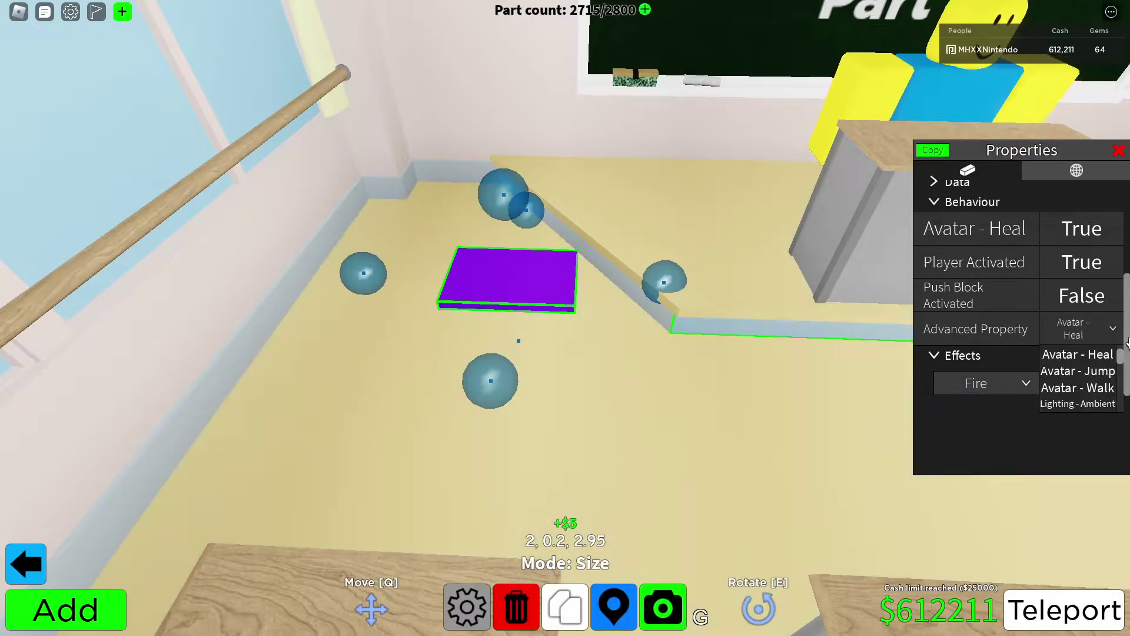
{"action": "scroll", "coordinate": [1095, 338], "scroll_direction": "down", "scroll_amount": 2}
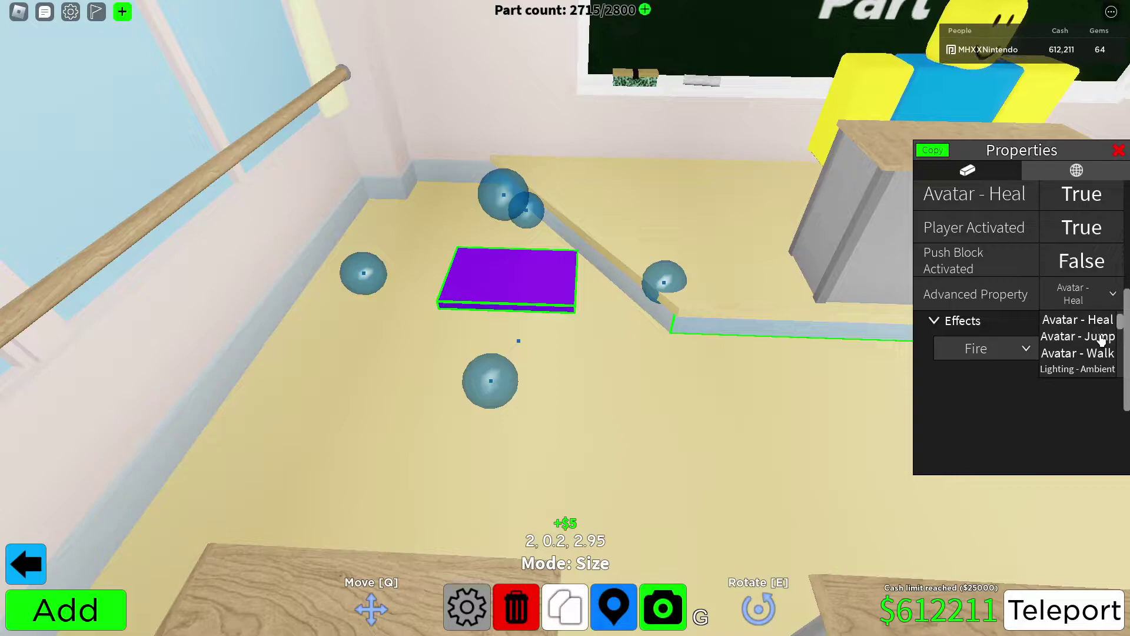
{"action": "left_click", "coordinate": [1100, 336]}
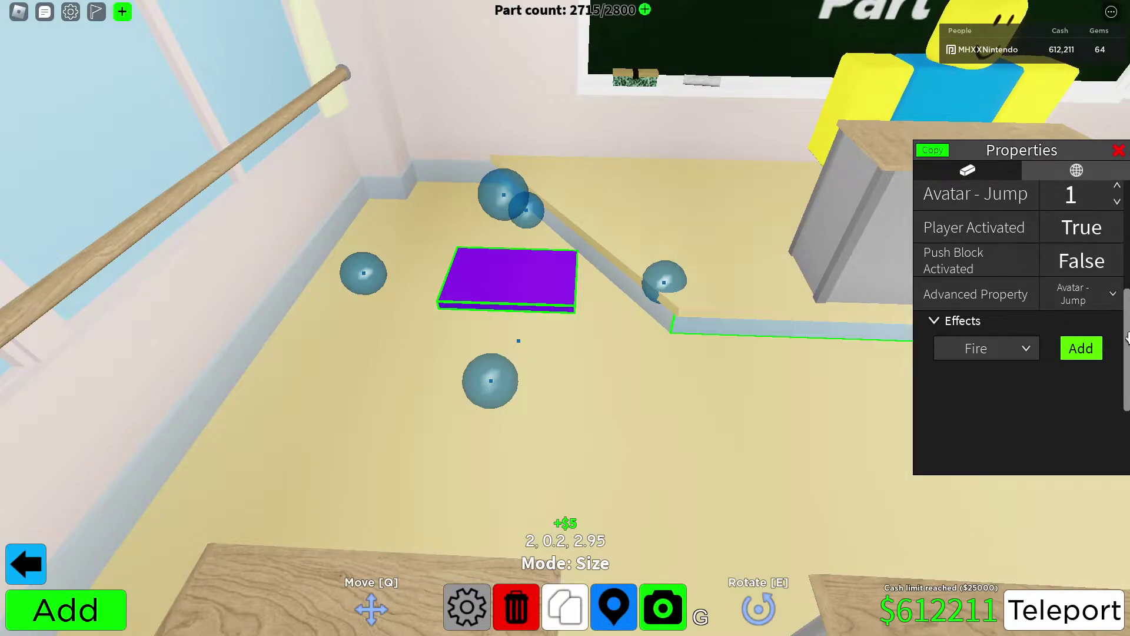
{"action": "left_click_drag", "start_coordinate": [1127, 336], "coordinate": [1126, 287]}
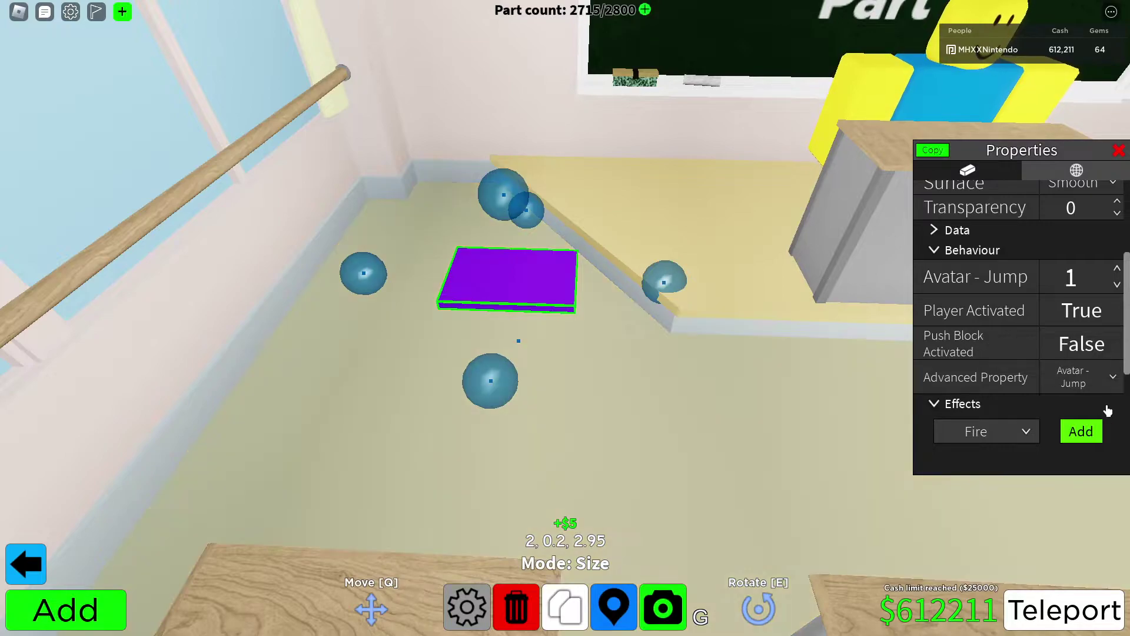
Step: Set the part's Advanced Property to Avatar - Walk
{"action": "left_click", "coordinate": [1107, 380]}
{"action": "scroll", "coordinate": [1126, 380], "scroll_direction": "down", "scroll_amount": 2}
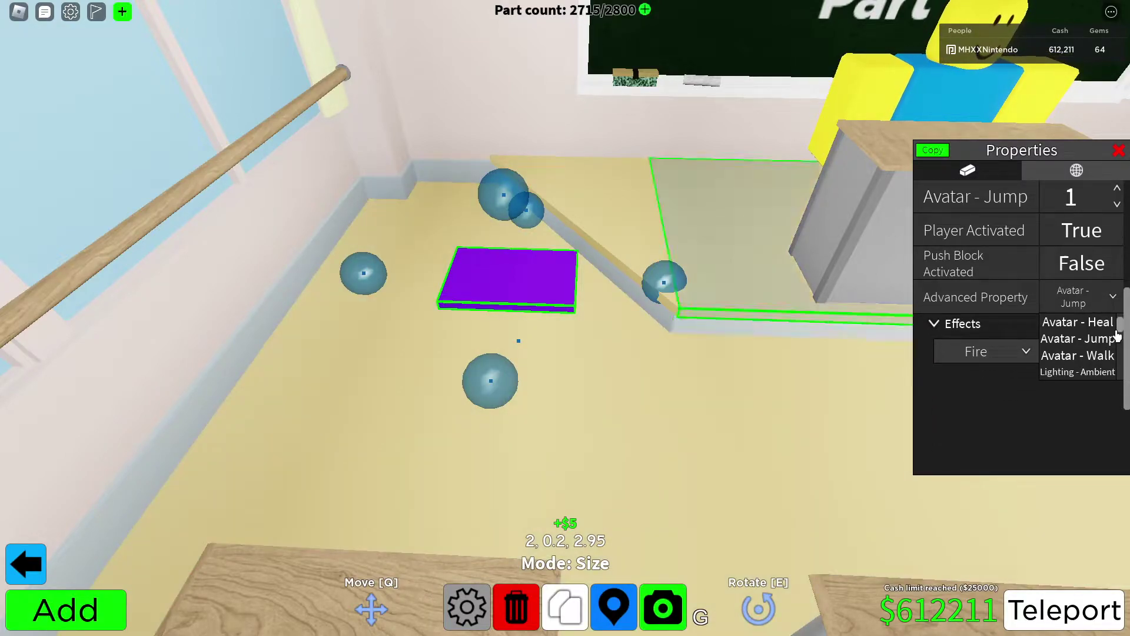
{"action": "left_click", "coordinate": [1110, 367]}
{"action": "scroll", "coordinate": [1128, 318], "scroll_direction": "up", "scroll_amount": 2}
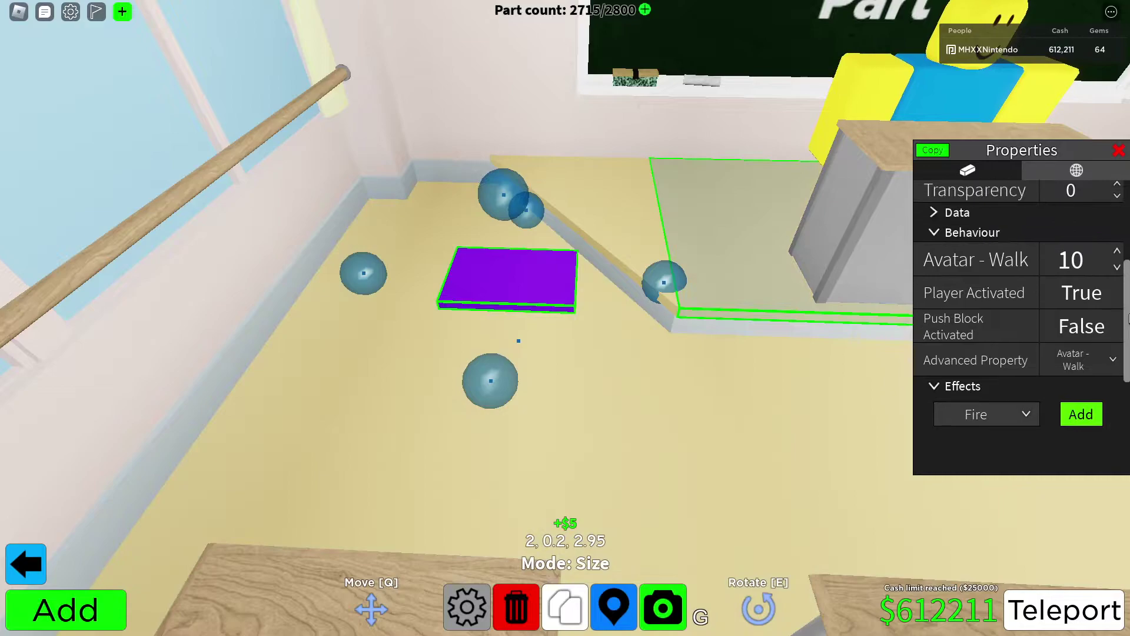
{"action": "scroll", "coordinate": [1128, 312], "scroll_direction": "up", "scroll_amount": 1}
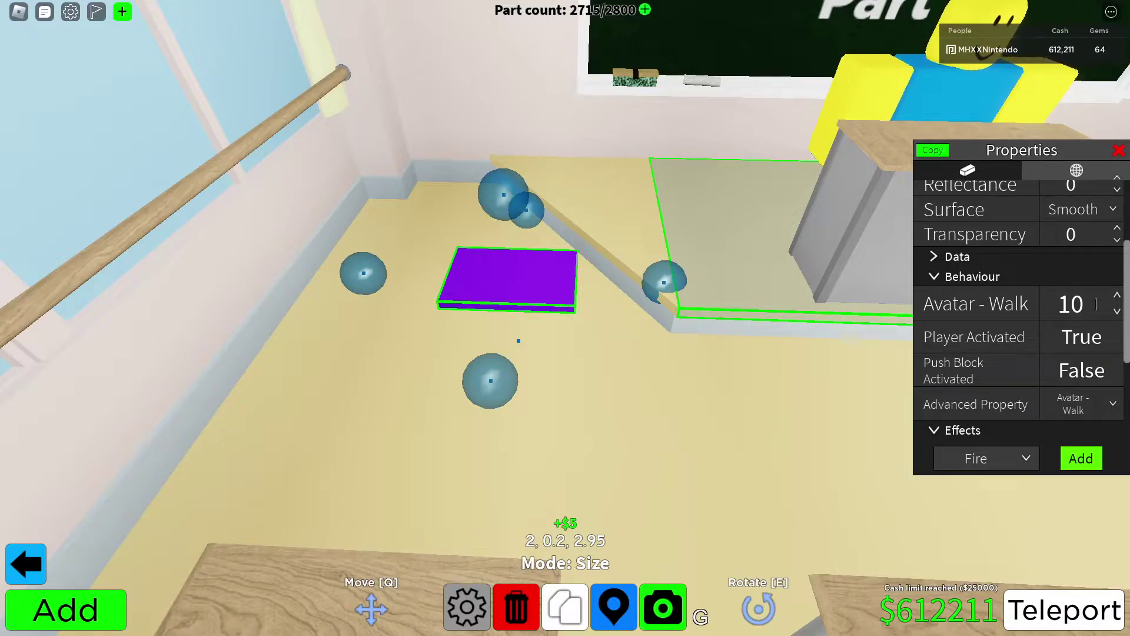
{"action": "left_click_drag", "start_coordinate": [1126, 294], "coordinate": [1126, 344]}
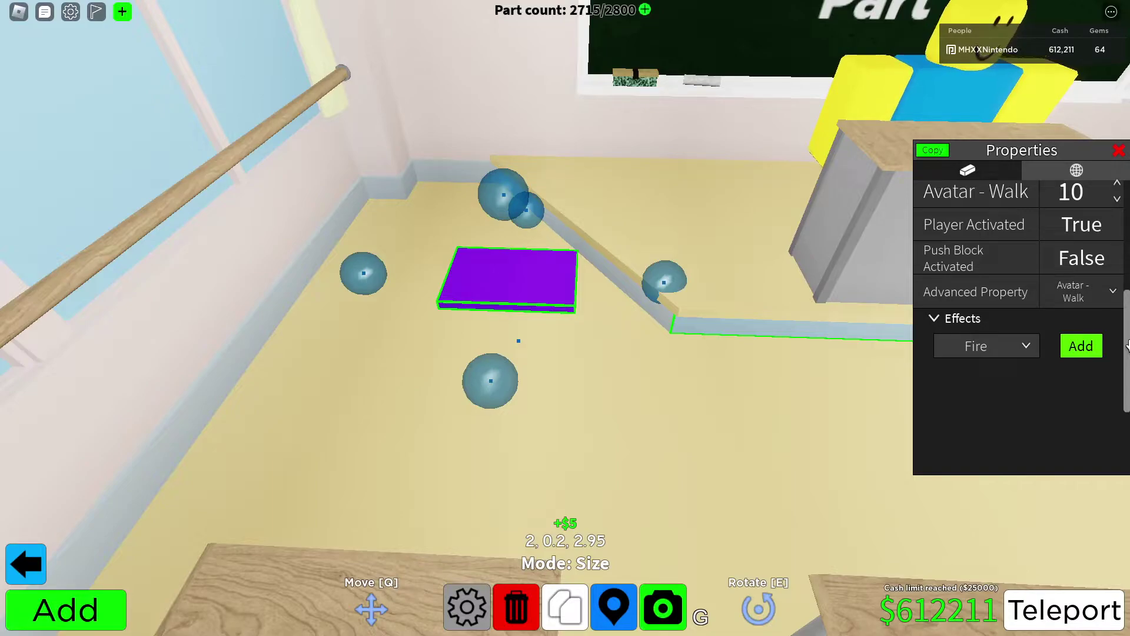
Step: Set the part's Advanced Property to Lighting - Ambient and accept the default ambient colour
{"action": "left_click", "coordinate": [1074, 299]}
{"action": "scroll", "coordinate": [1118, 330], "scroll_direction": "down", "scroll_amount": 1}
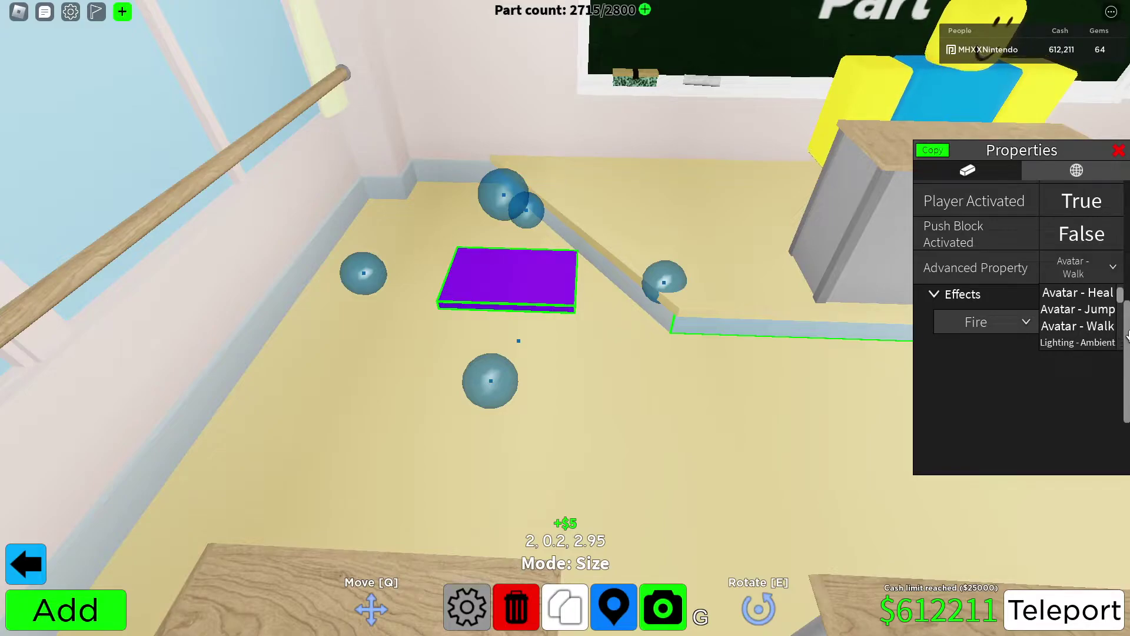
{"action": "scroll", "coordinate": [1127, 309], "scroll_direction": "down", "scroll_amount": 2}
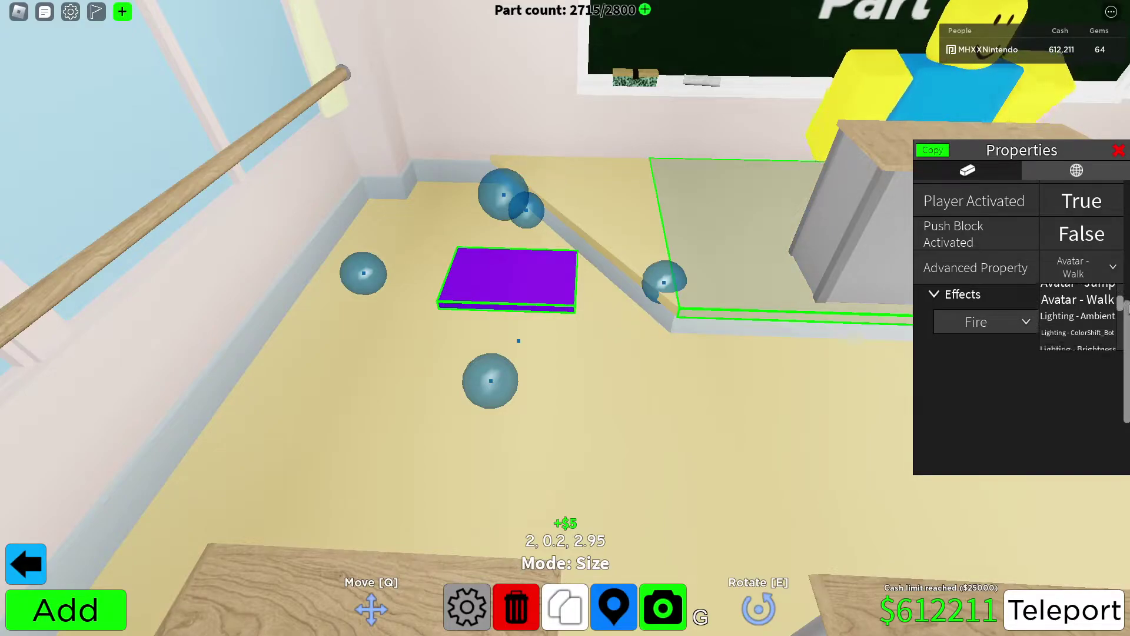
{"action": "scroll", "coordinate": [1128, 309], "scroll_direction": "down", "scroll_amount": 2}
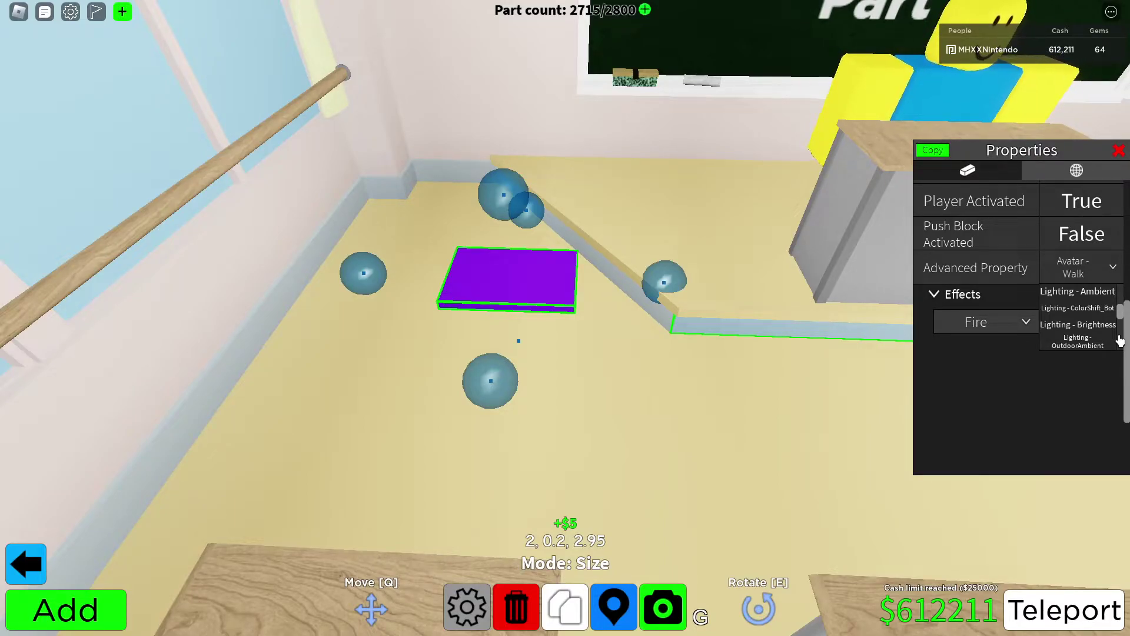
{"action": "left_click", "coordinate": [1077, 292]}
{"action": "scroll", "coordinate": [1128, 277], "scroll_direction": "up", "scroll_amount": 3}
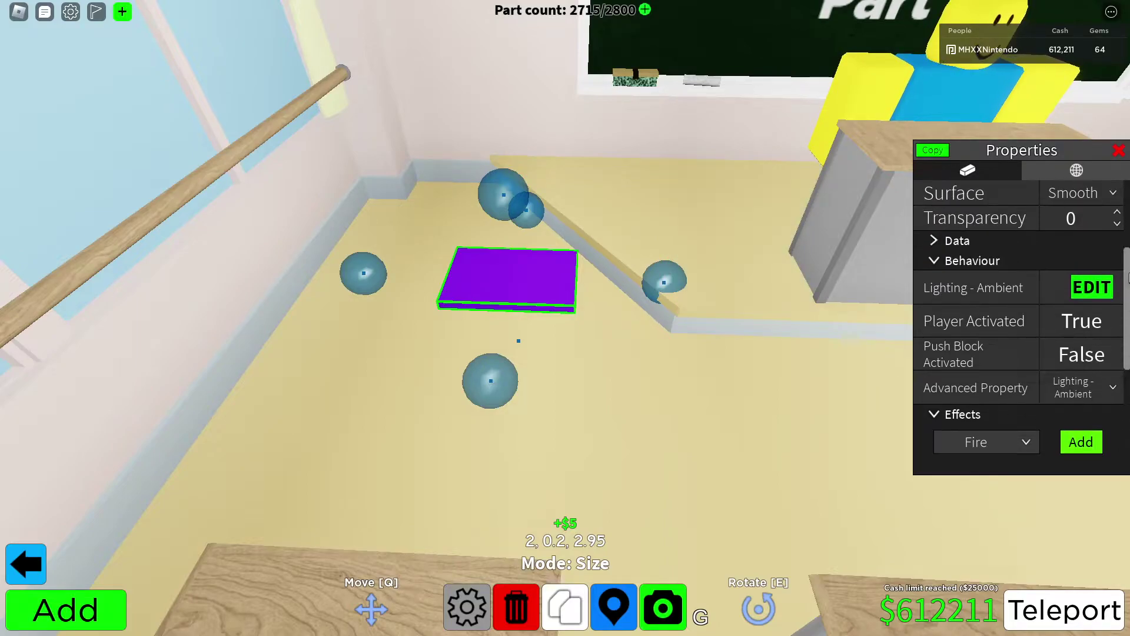
{"action": "scroll", "coordinate": [1118, 282], "scroll_direction": "up", "scroll_amount": 1}
{"action": "left_click", "coordinate": [1076, 318]}
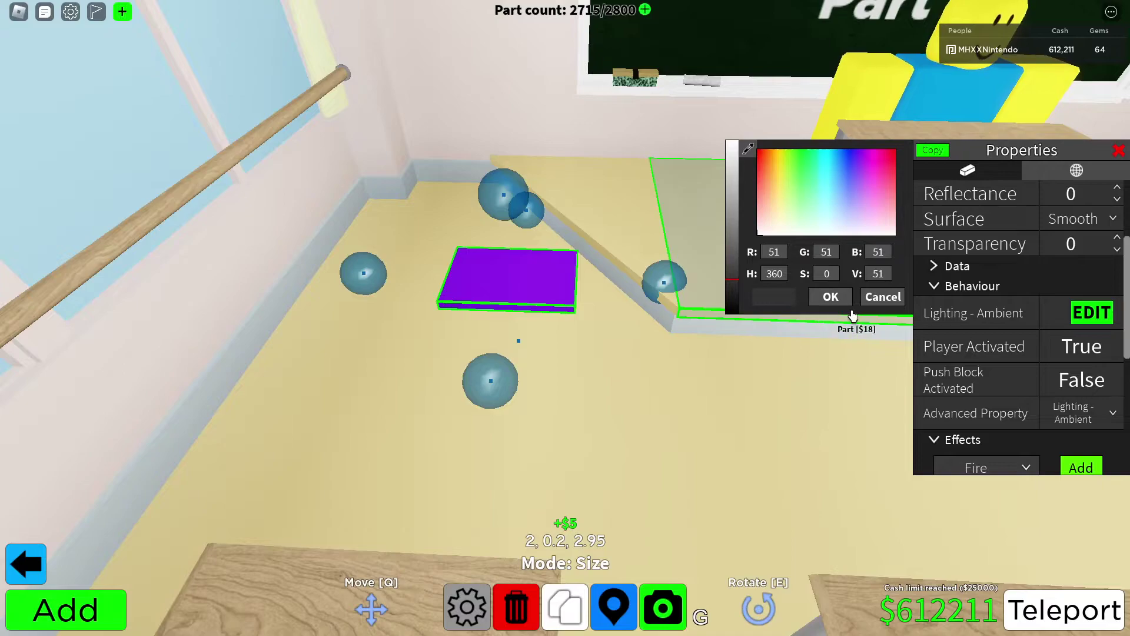
{"action": "left_click", "coordinate": [828, 297]}
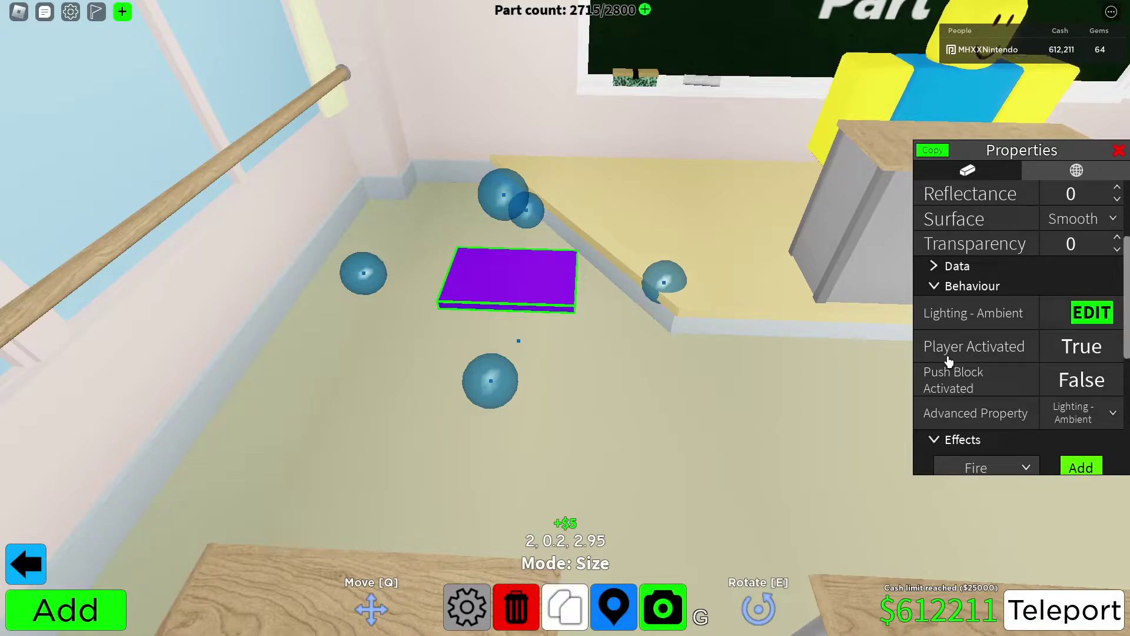
Step: Set the part's Lighting - Ambient colour to red with RGB 216, 0, 0, and deselect the part
{"action": "scroll", "coordinate": [1036, 341], "scroll_direction": "down", "scroll_amount": 2}
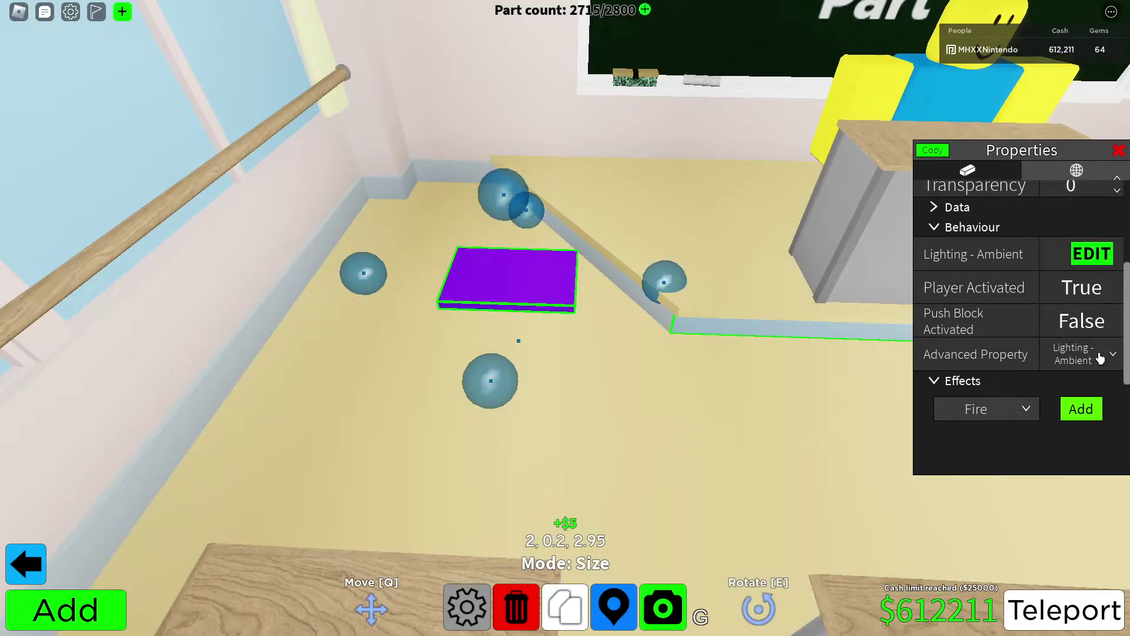
{"action": "left_click", "coordinate": [1100, 355]}
{"action": "scroll", "coordinate": [1126, 368], "scroll_direction": "down", "scroll_amount": 2}
{"action": "scroll", "coordinate": [1113, 330], "scroll_direction": "up", "scroll_amount": 2}
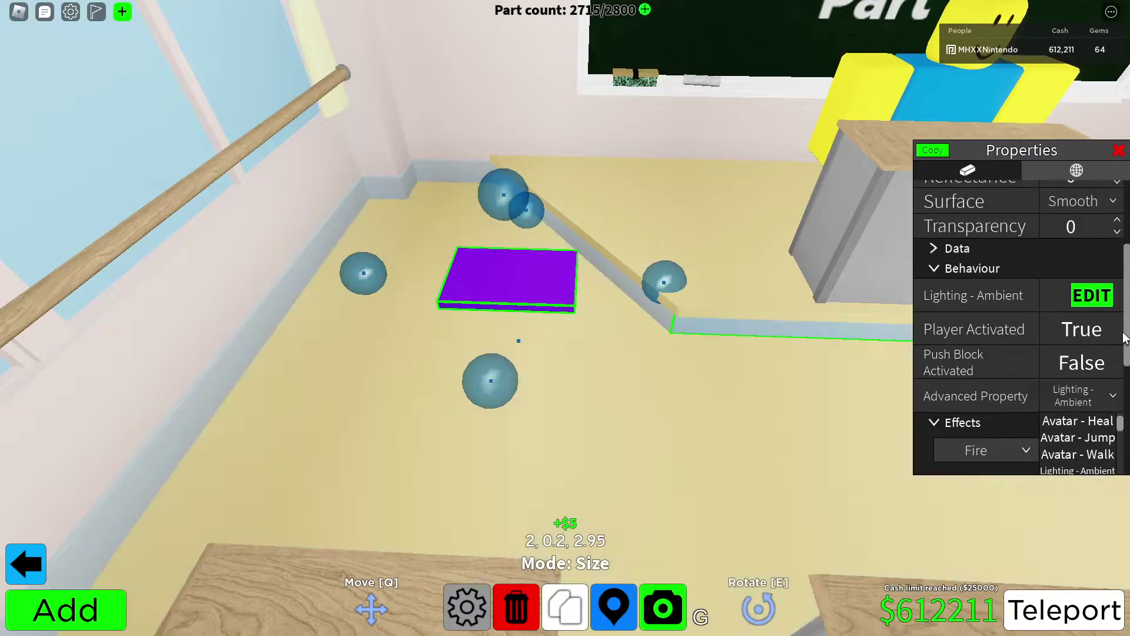
{"action": "left_click", "coordinate": [1105, 302]}
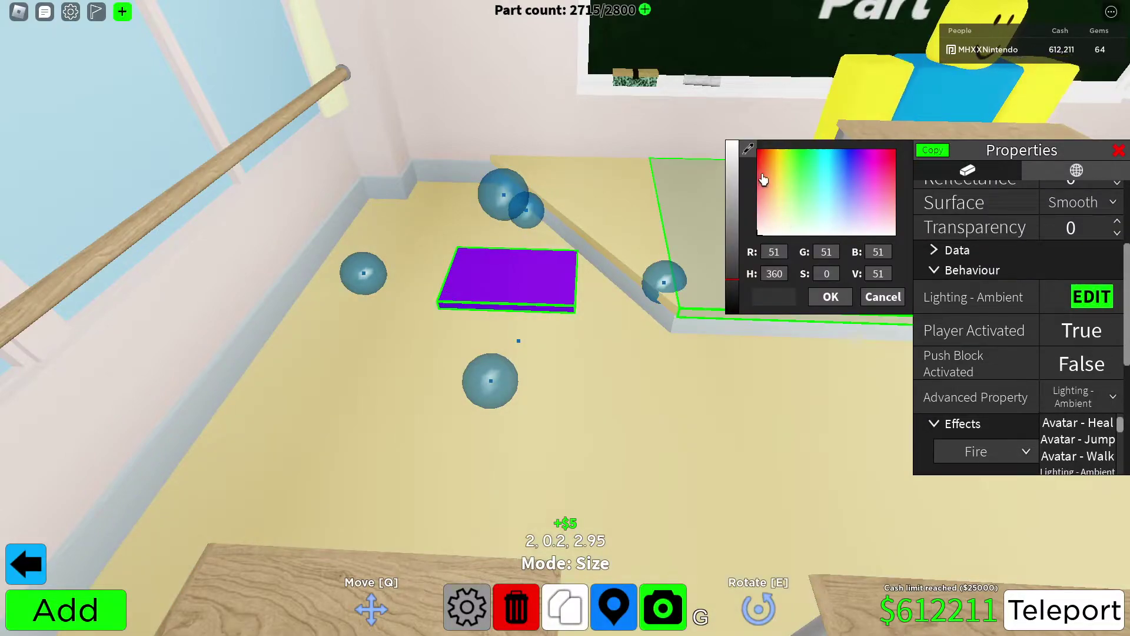
{"action": "left_click_drag", "start_coordinate": [763, 178], "coordinate": [756, 149]}
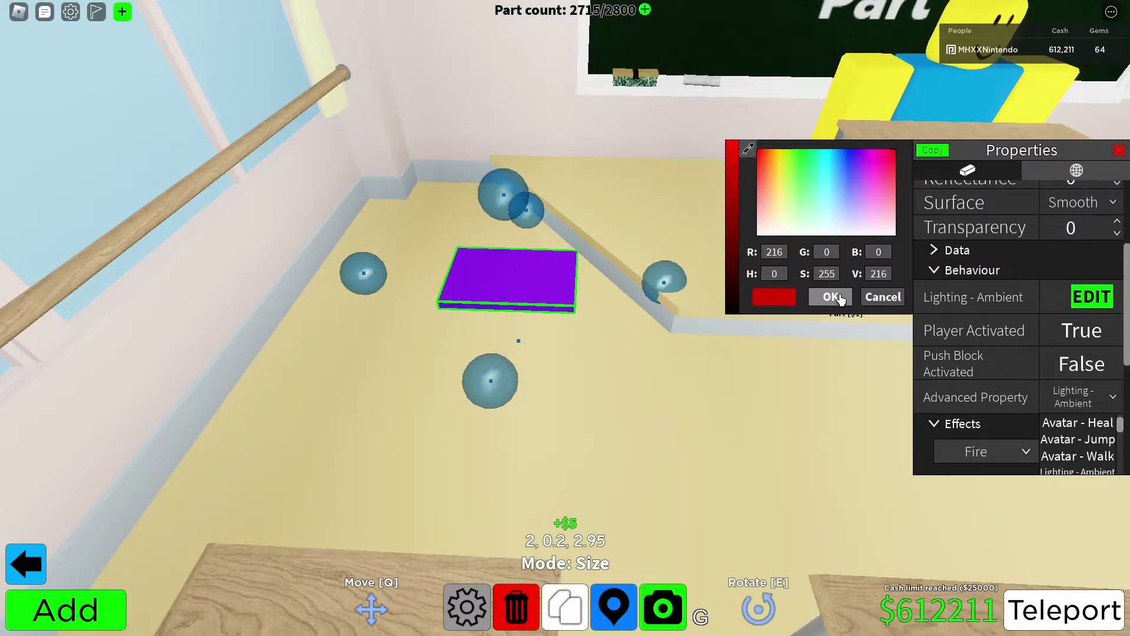
{"action": "left_click", "coordinate": [831, 297]}
{"action": "left_click", "coordinate": [668, 245]}
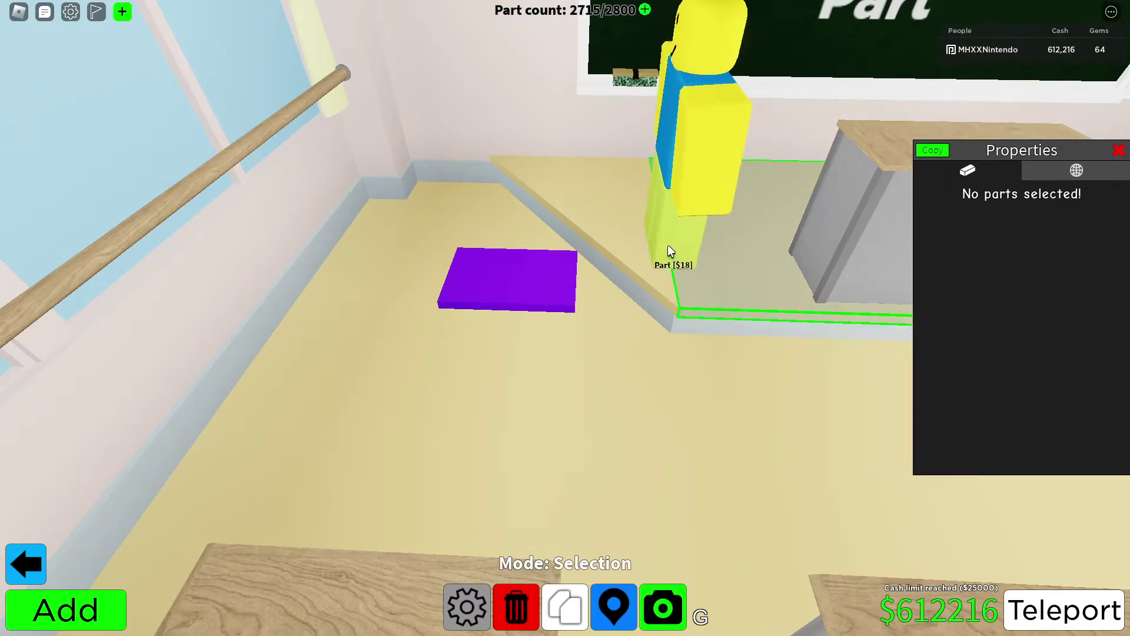
Step: Switch to controlling the character and walk it over the purple part to test the red ambient lighting
{"action": "key", "text": "g"}
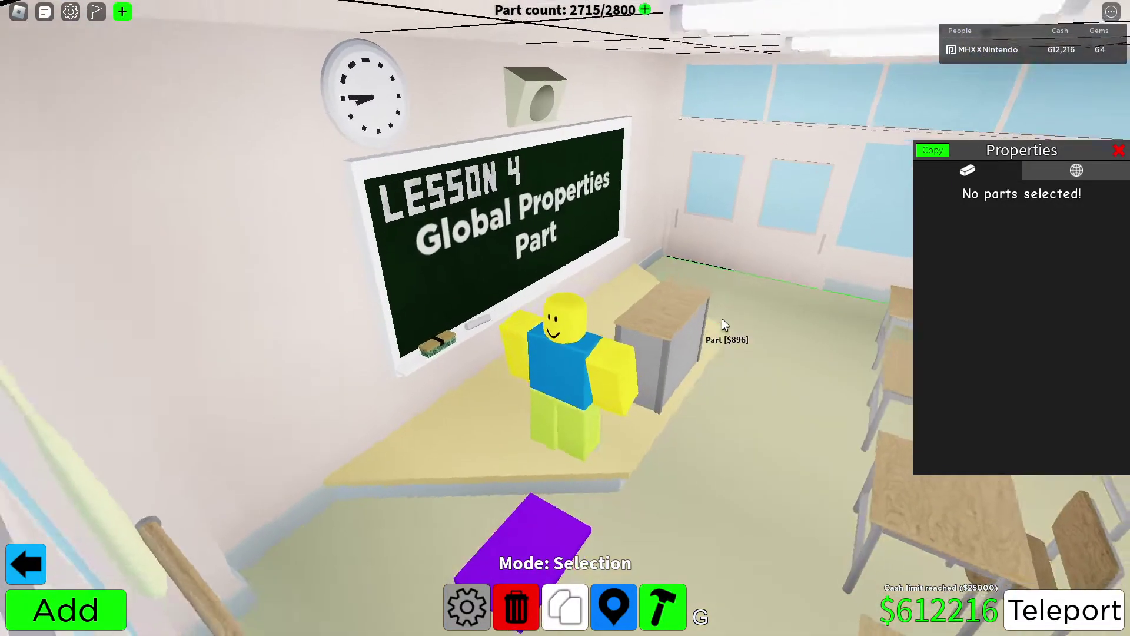
{"action": "left_click_drag", "start_coordinate": [723, 319], "coordinate": [723, 319]}
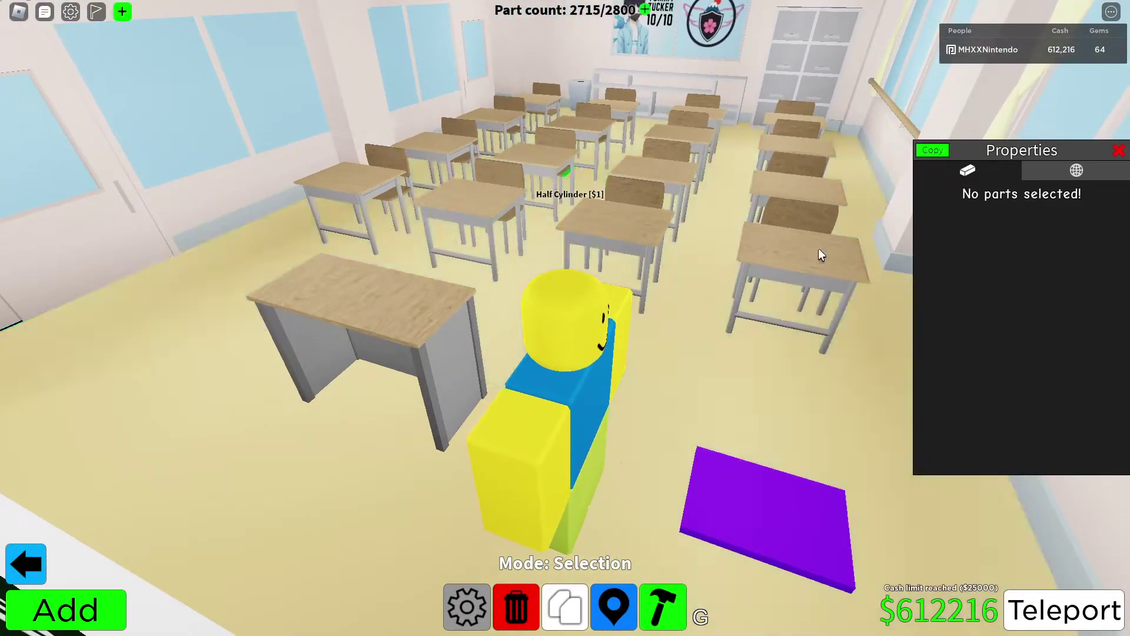
{"action": "key", "text": "s"}
{"action": "left_click_drag", "start_coordinate": [836, 243], "coordinate": [836, 243]}
{"action": "left_click_drag", "start_coordinate": [646, 259], "coordinate": [646, 259]}
{"action": "key", "text": "d"}
{"action": "left_click_drag", "start_coordinate": [573, 267], "coordinate": [587, 299]}
{"action": "key", "text": "s"}
{"action": "left_click_drag", "start_coordinate": [399, 427], "coordinate": [399, 427]}
{"action": "key", "text": "d"}
{"action": "key", "text": "d"}
{"action": "left_click_drag", "start_coordinate": [602, 268], "coordinate": [602, 268]}
{"action": "key", "text": "Left"}
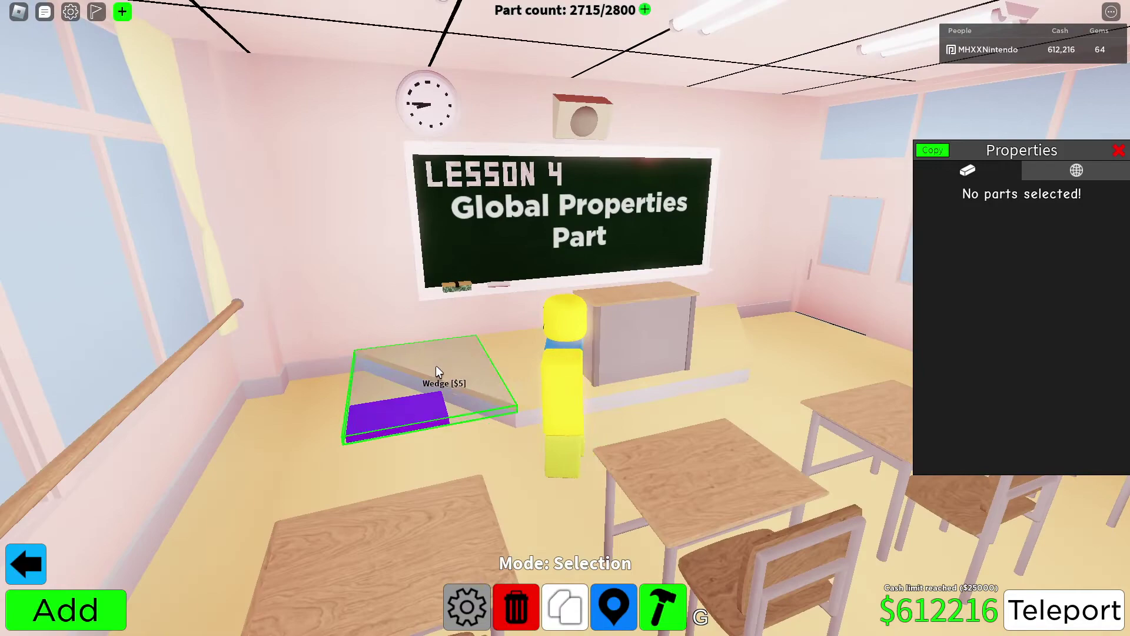
Step: Change the part's Lighting - Ambient colour to a much darker red and walk the character over it
{"action": "left_click", "coordinate": [397, 411]}
{"action": "left_click", "coordinate": [1092, 296]}
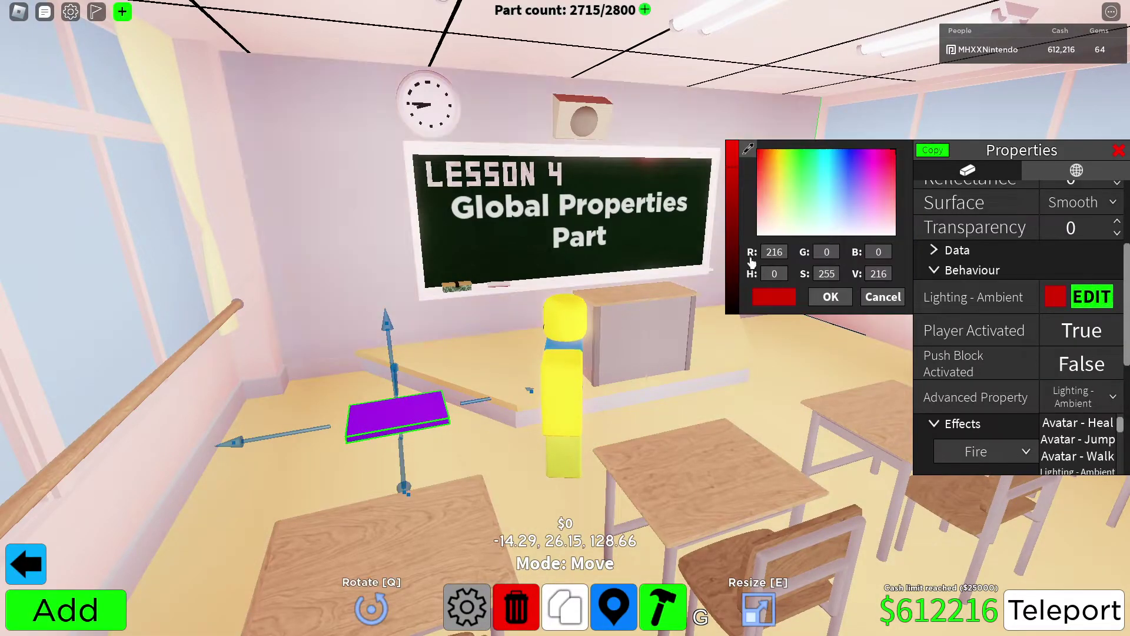
{"action": "left_click", "coordinate": [733, 246]}
{"action": "left_click", "coordinate": [829, 299]}
{"action": "left_click", "coordinate": [644, 335]}
{"action": "left_click_drag", "start_coordinate": [643, 334], "coordinate": [645, 343]}
{"action": "key", "text": "s"}
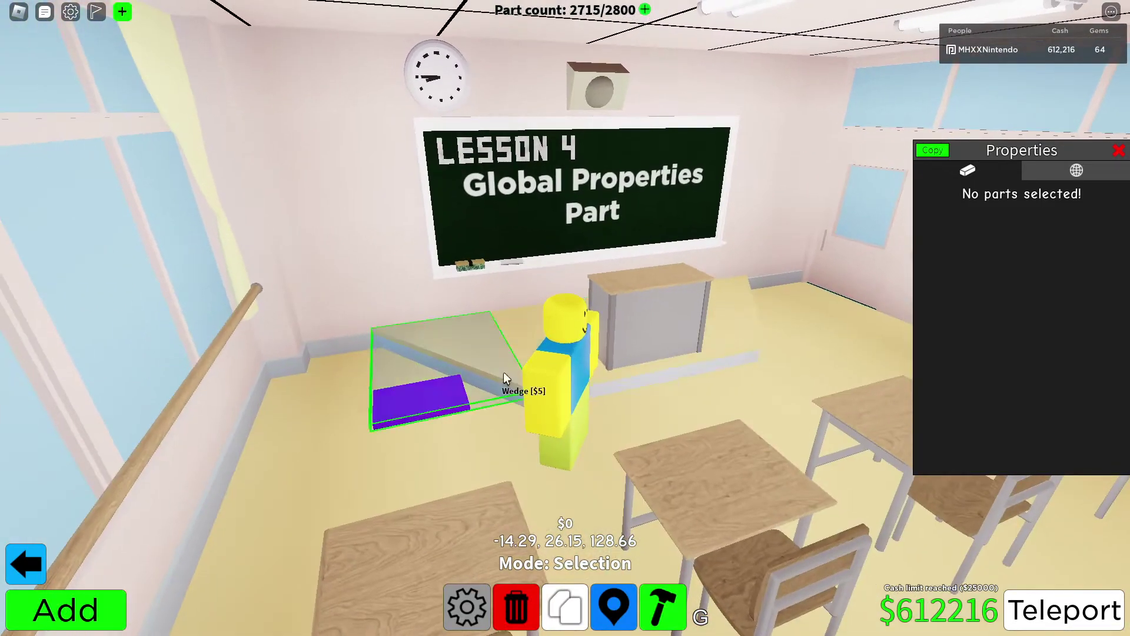
Step: Set the part's Lighting - Ambient colour to RGB 169, 0, 0 and walk the character over the part
{"action": "left_click", "coordinate": [403, 395]}
{"action": "left_click", "coordinate": [1087, 301]}
{"action": "left_click", "coordinate": [734, 204]}
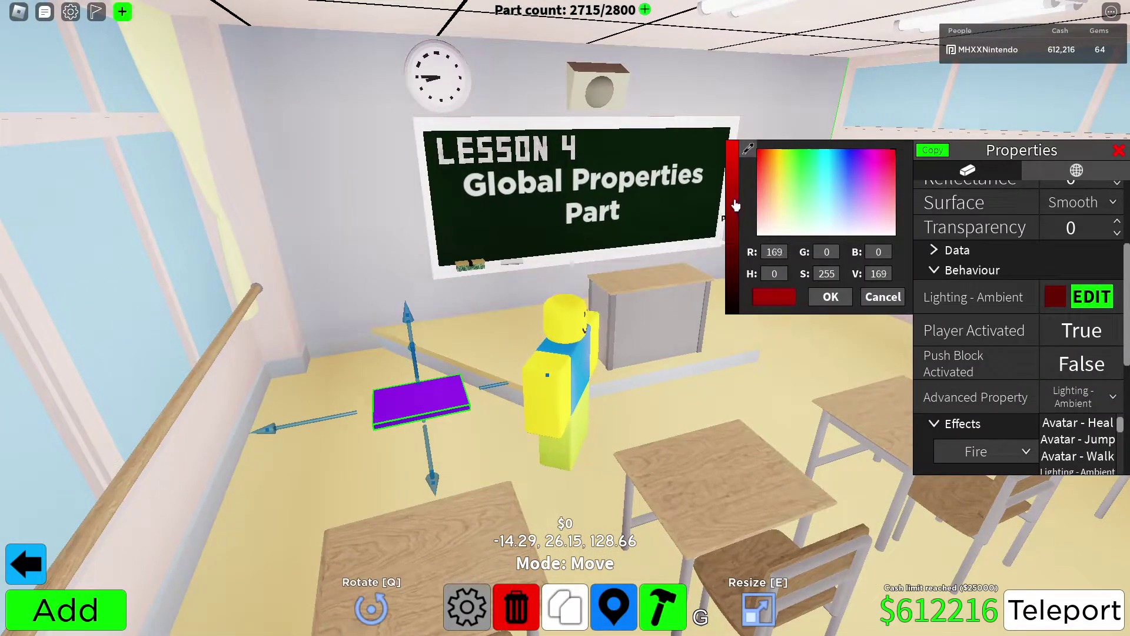
{"action": "left_click", "coordinate": [835, 302]}
{"action": "key", "text": "t"}
{"action": "key", "text": "a"}
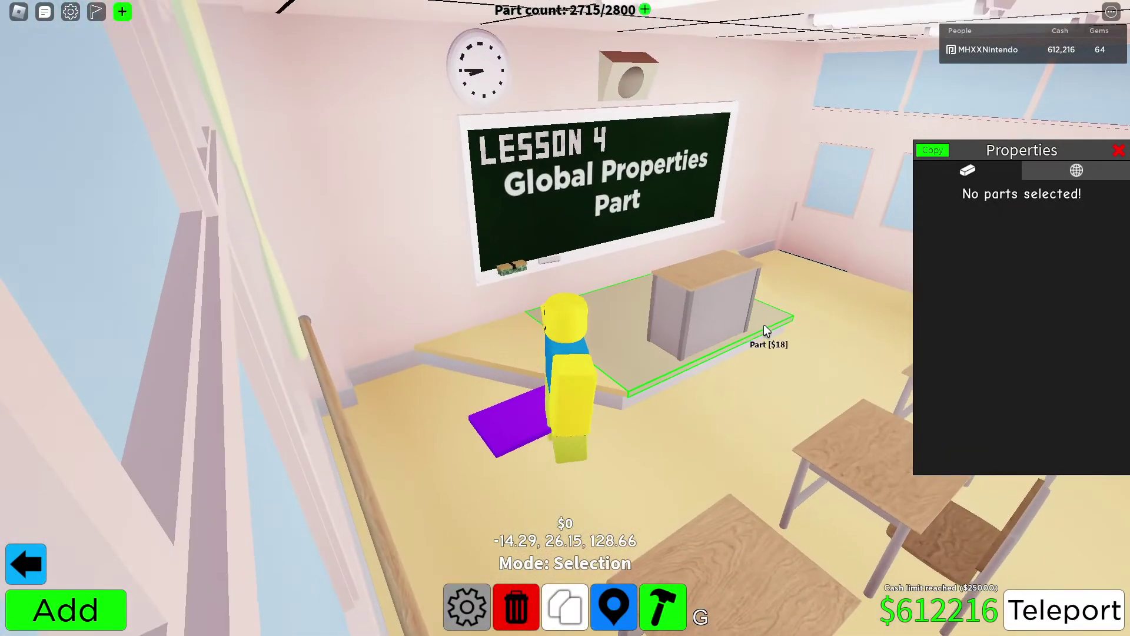
Step: Set the purple part's Lighting - Ambient colour to teal with RGB 84, 169, 156, and deselect the part
{"action": "key", "text": "d"}
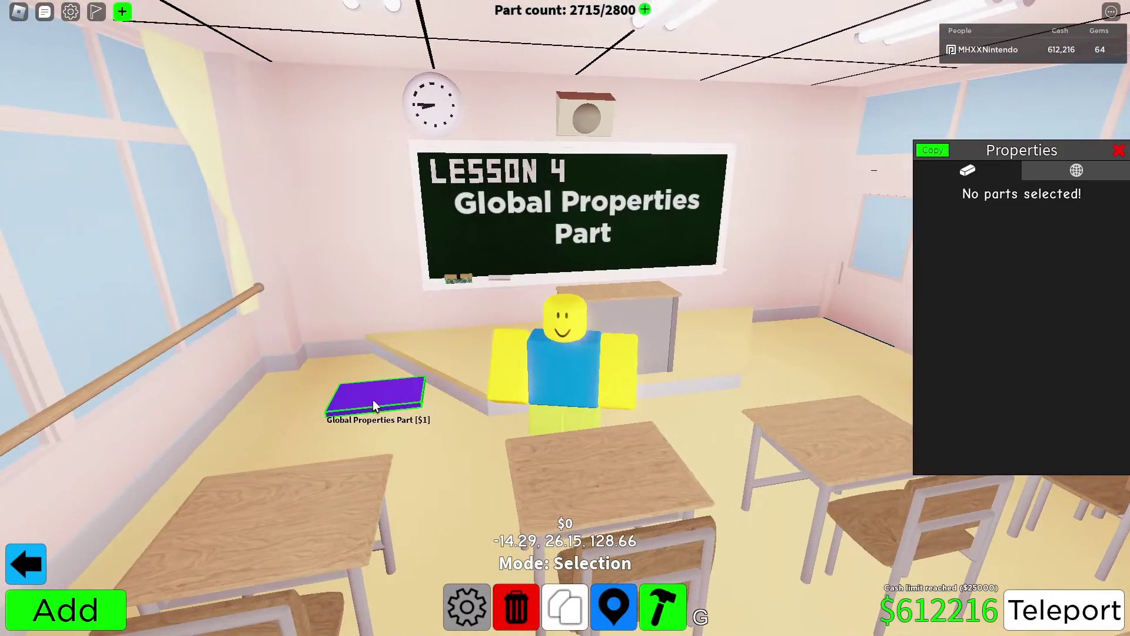
{"action": "left_click", "coordinate": [372, 398]}
{"action": "left_click", "coordinate": [1092, 296]}
{"action": "left_click", "coordinate": [846, 218]}
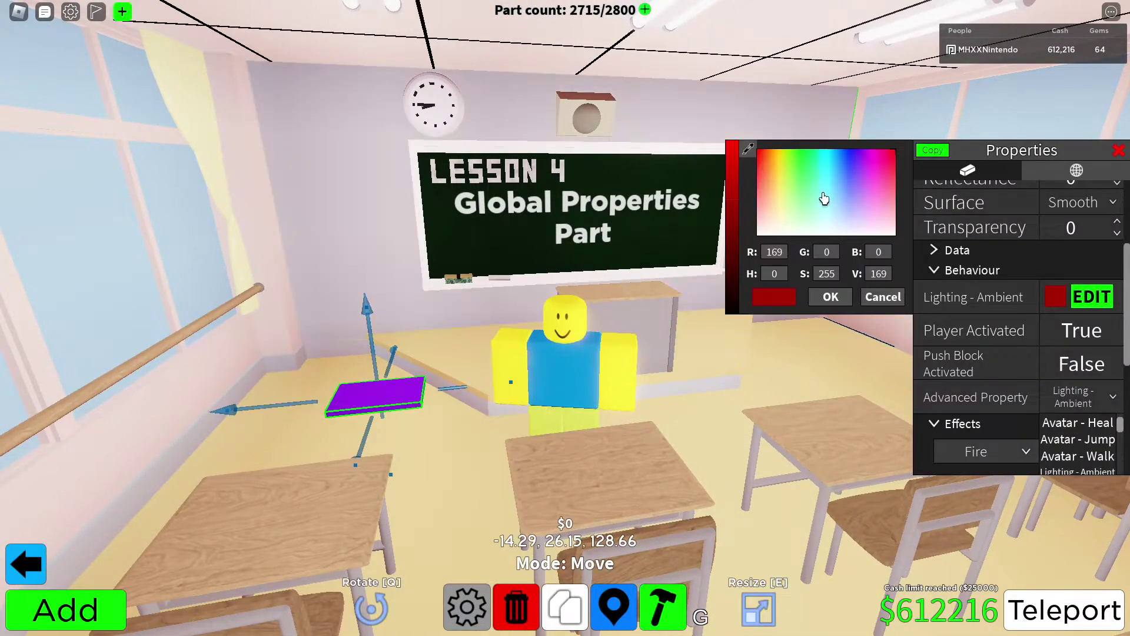
{"action": "left_click", "coordinate": [830, 297]}
{"action": "key", "text": "t"}
{"action": "key", "text": "t"}
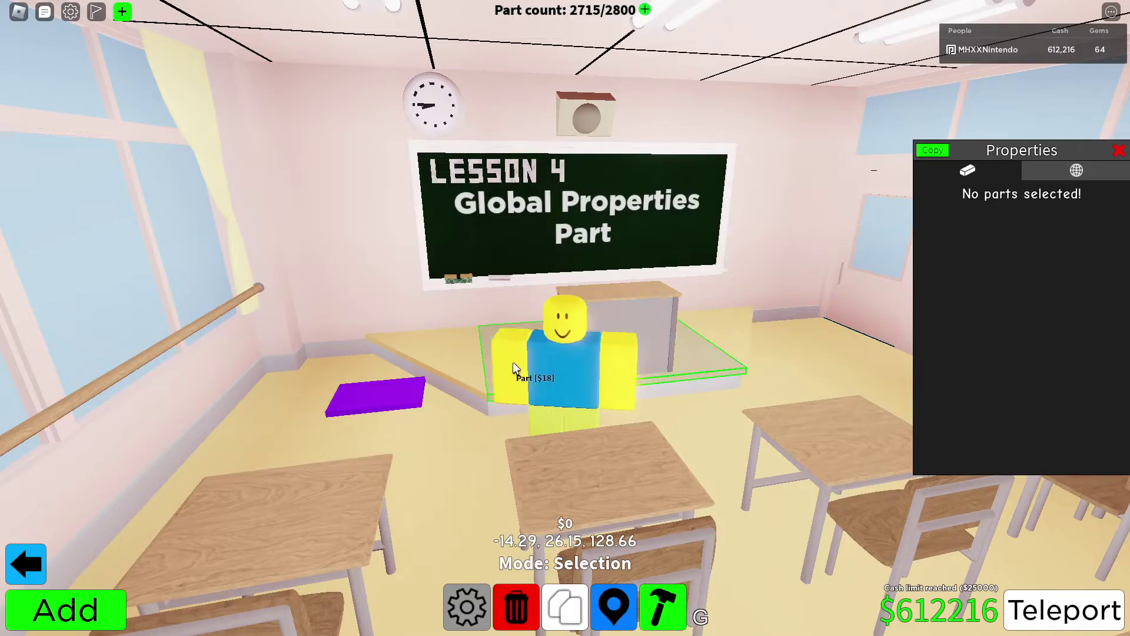
Step: Walk the character over the purple part to test the teal ambient lighting and bring it back to the desks
{"action": "key", "text": "w"}
{"action": "key", "text": "a"}
{"action": "key", "text": "a"}
{"action": "key", "text": "d"}
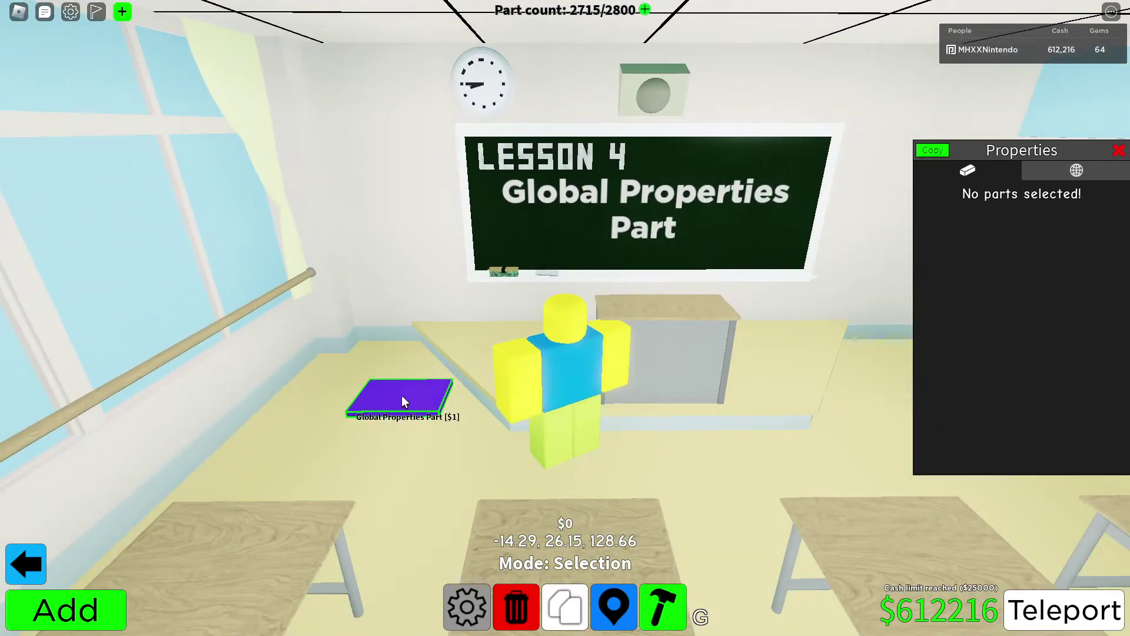
Step: Change the purple part's Lighting - Ambient colour to orange-brown with RGB 169, 102, 32
{"action": "left_click", "coordinate": [398, 396]}
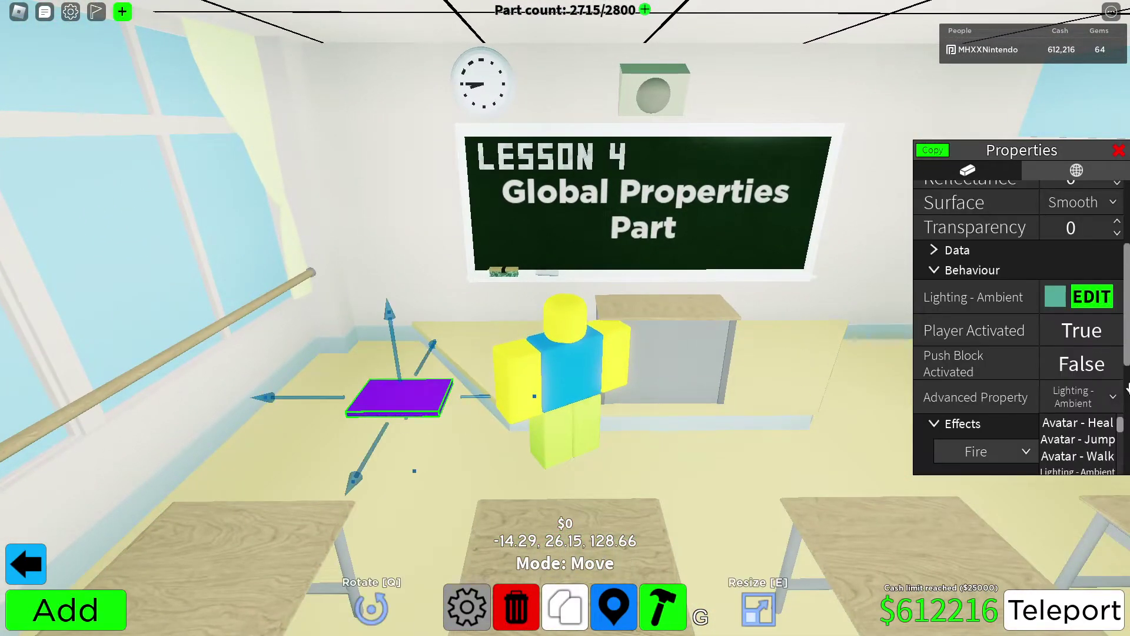
{"action": "left_click", "coordinate": [1092, 297]}
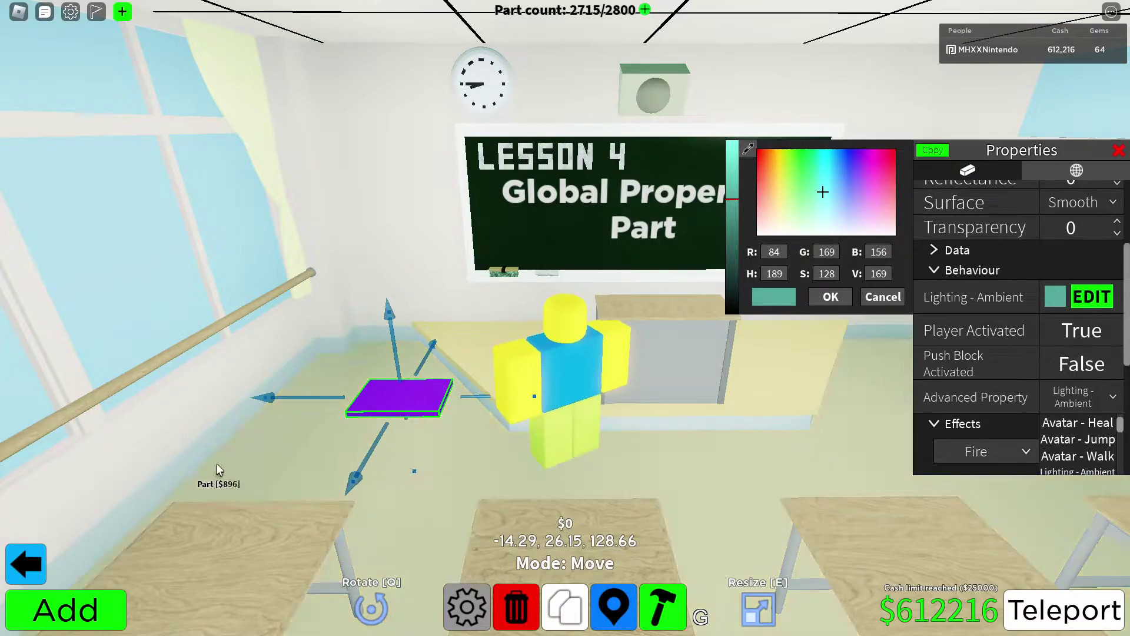
{"action": "left_click", "coordinate": [769, 166]}
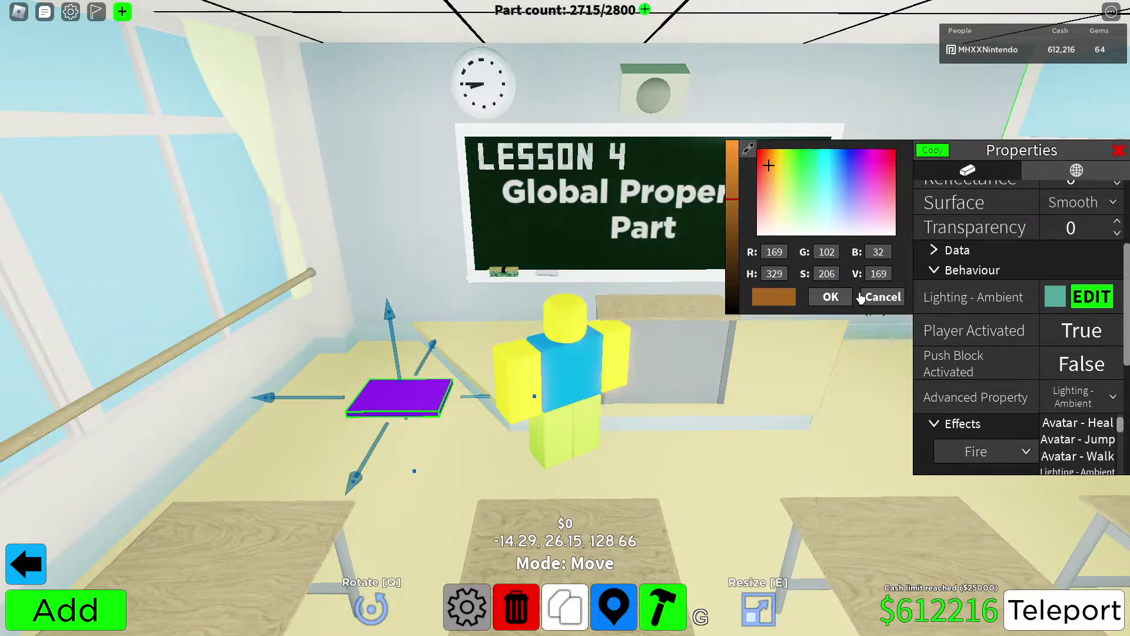
{"action": "left_click", "coordinate": [831, 297]}
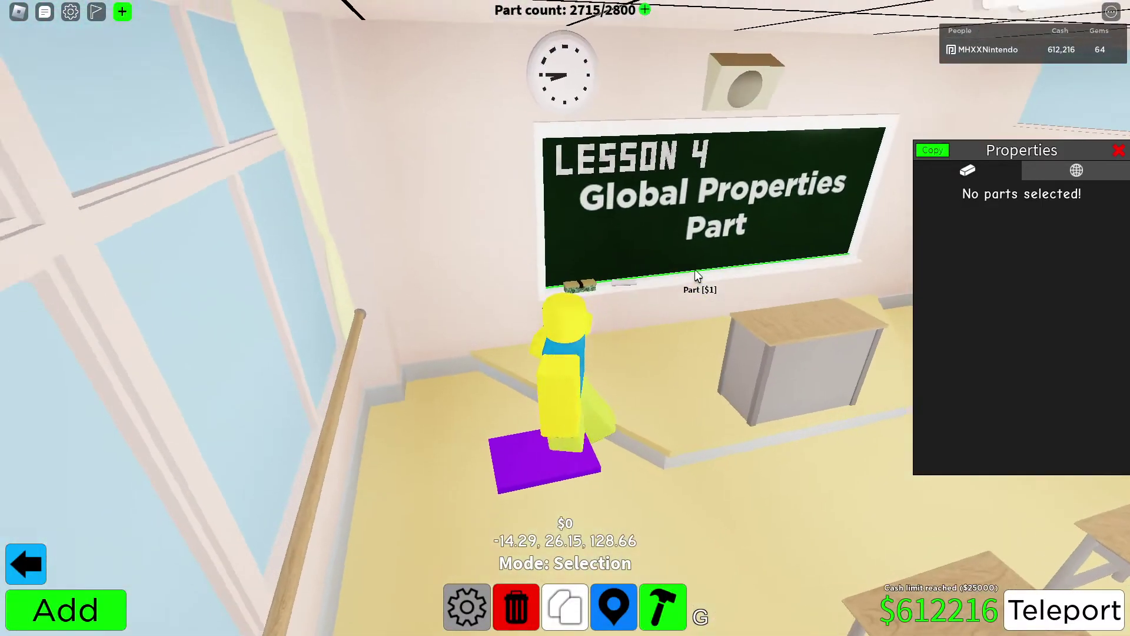
Step: Walk the character across the purple part to apply the orange-brown ambient lighting and view the classroom from the desks
{"action": "key", "text": "d"}
{"action": "key", "text": "s"}
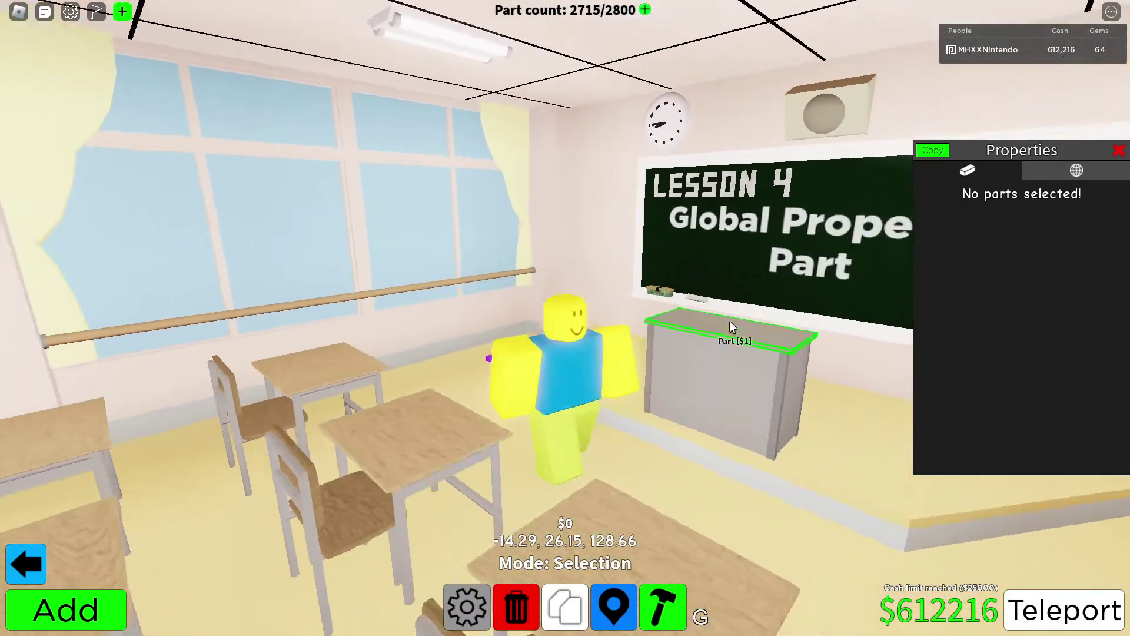
{"action": "key", "text": "a"}
{"action": "key", "text": "s"}
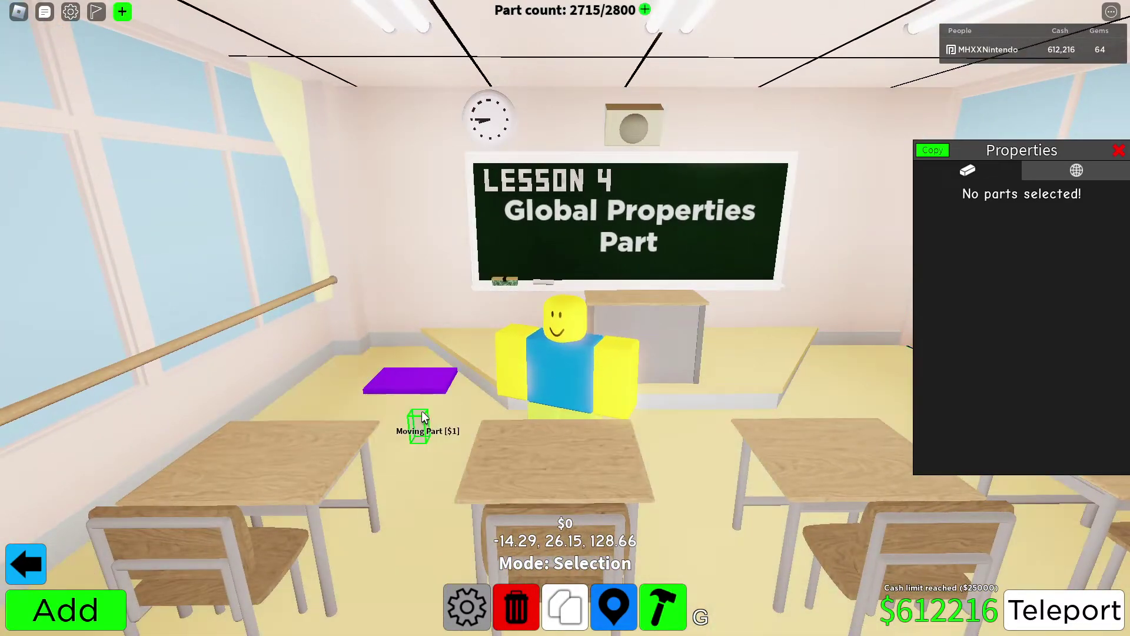
Step: Select the purple part and bring the lighting choices of its Advanced Property into view
{"action": "left_click", "coordinate": [394, 383]}
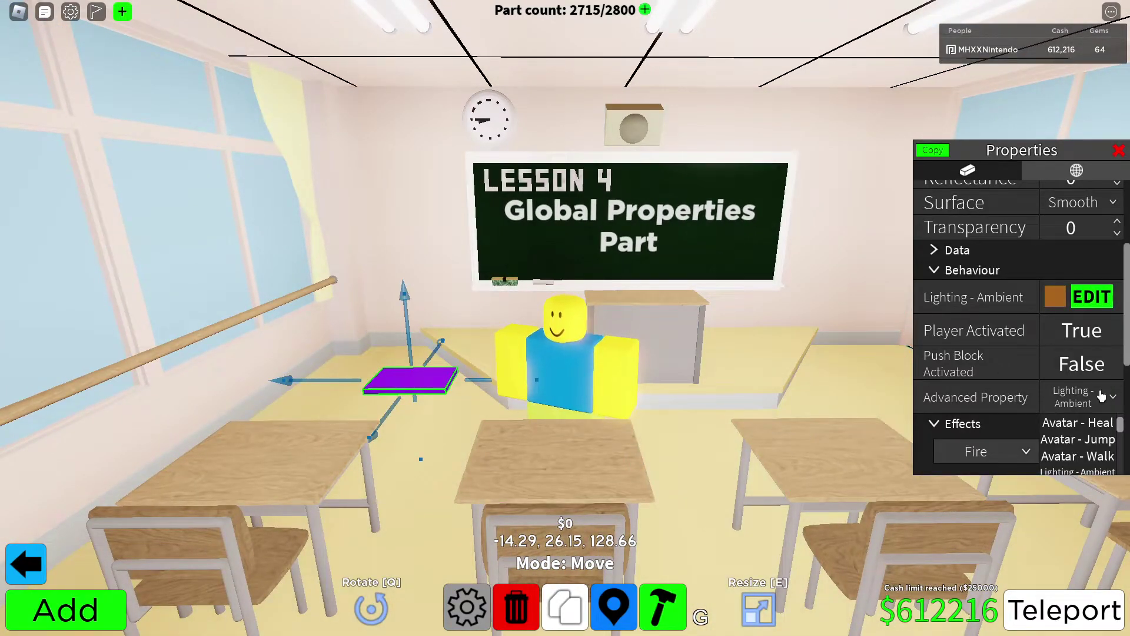
{"action": "left_click_drag", "start_coordinate": [1127, 322], "coordinate": [1129, 372]}
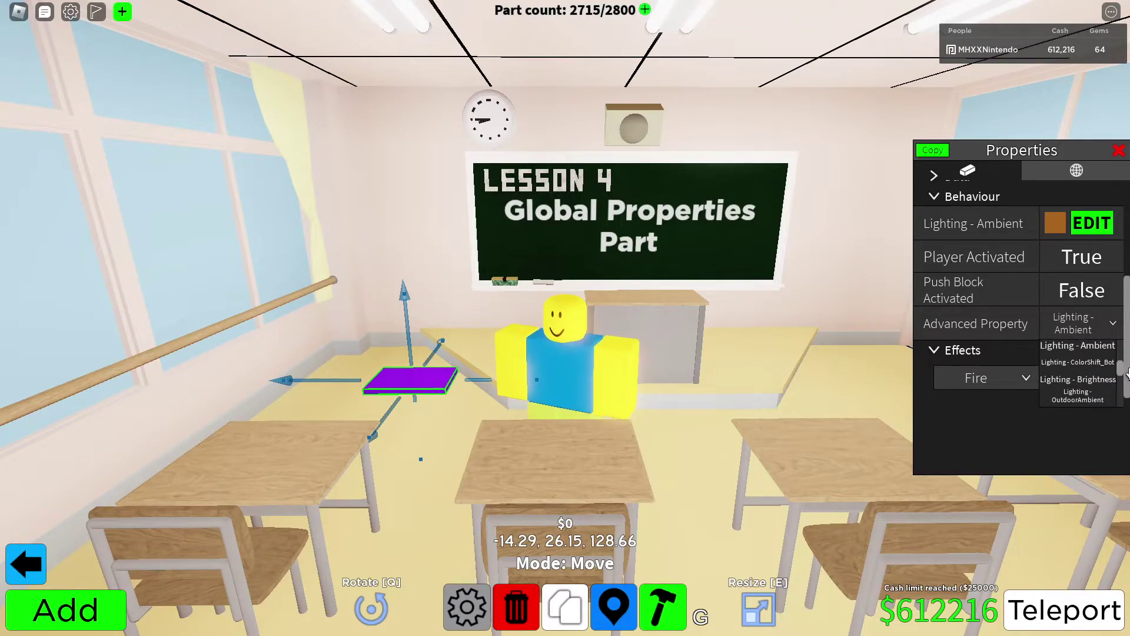